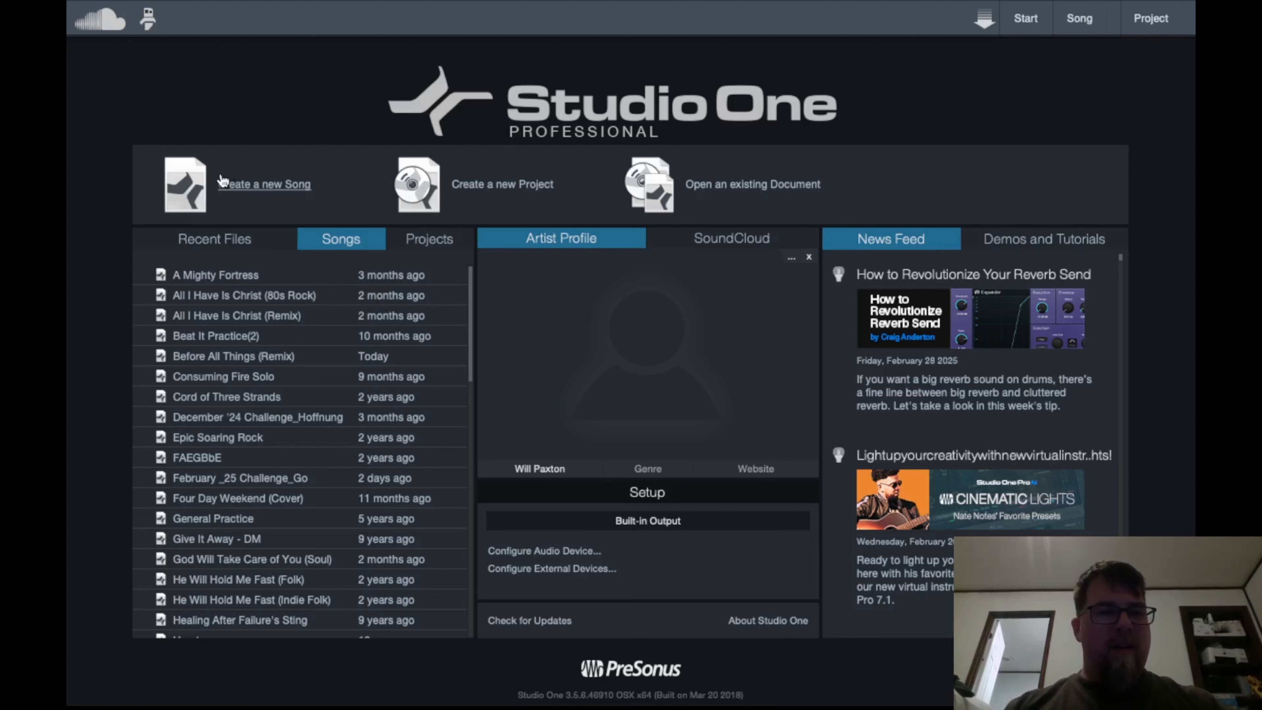
# Start a new song from the Empty Song template
pyautogui.click(243, 185)
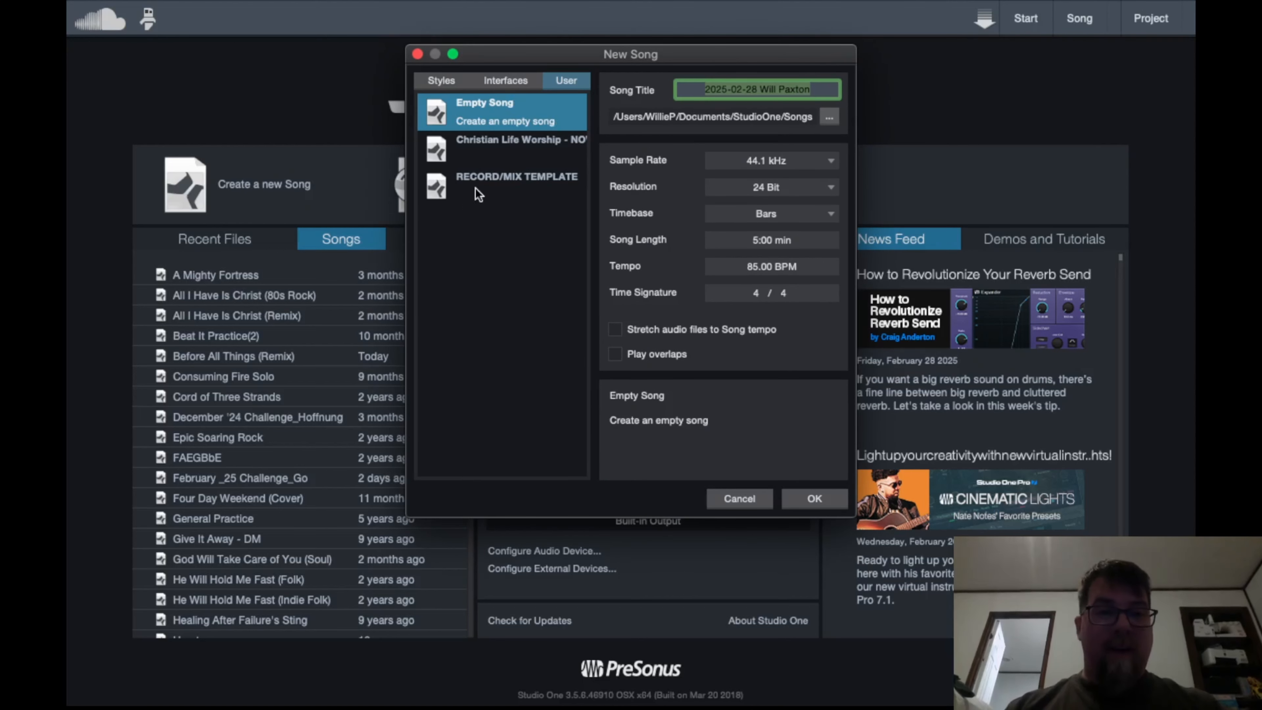
pyautogui.click(484, 180)
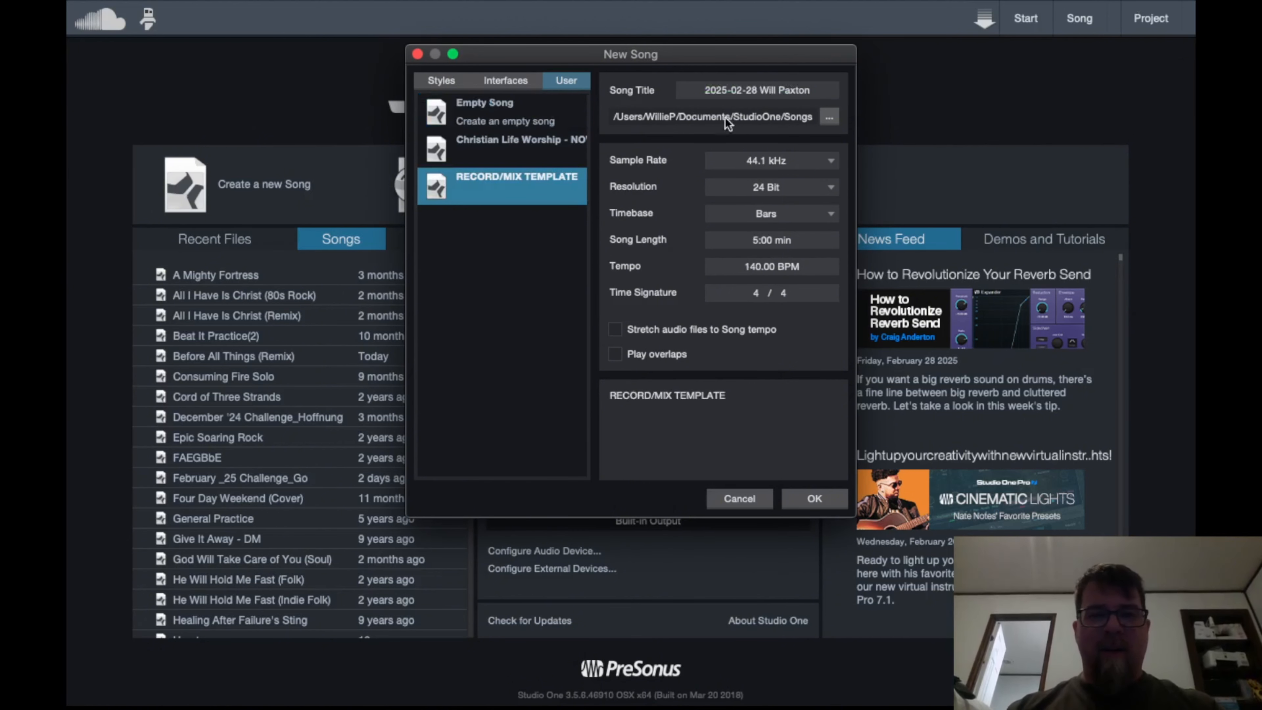
pyautogui.click(480, 112)
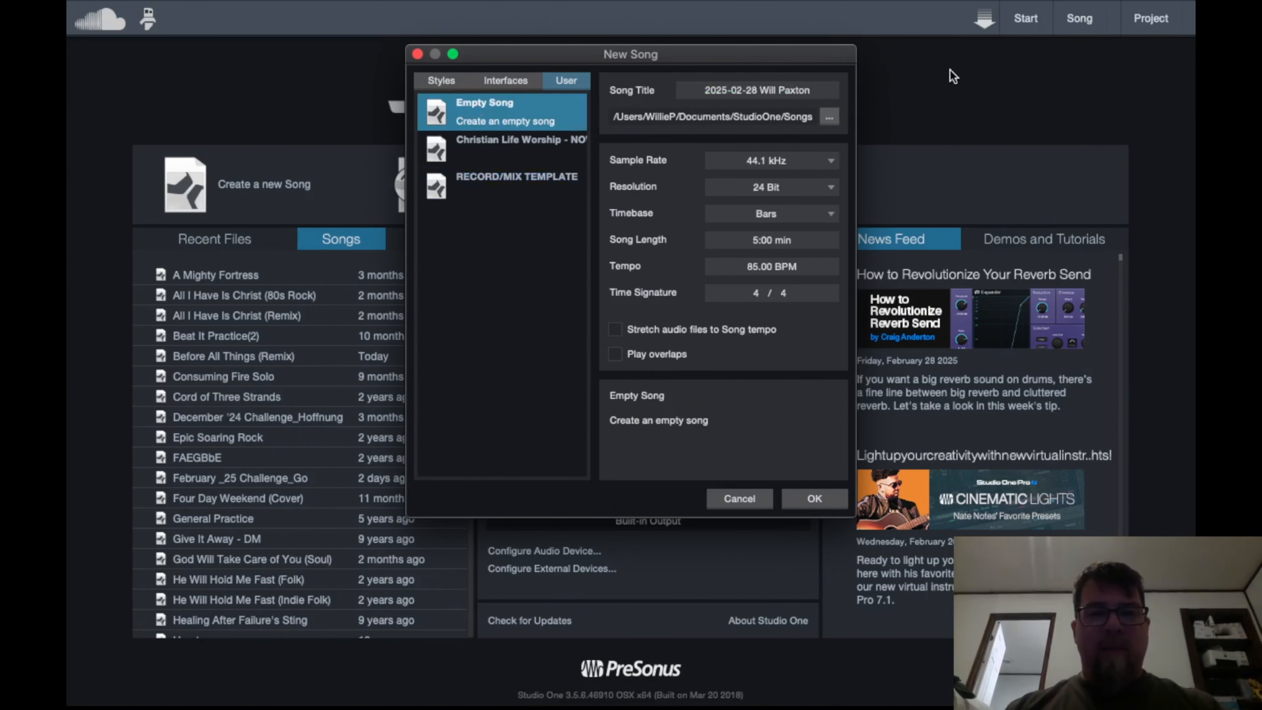
# Name the new song The Love Of God
pyautogui.click(778, 90)
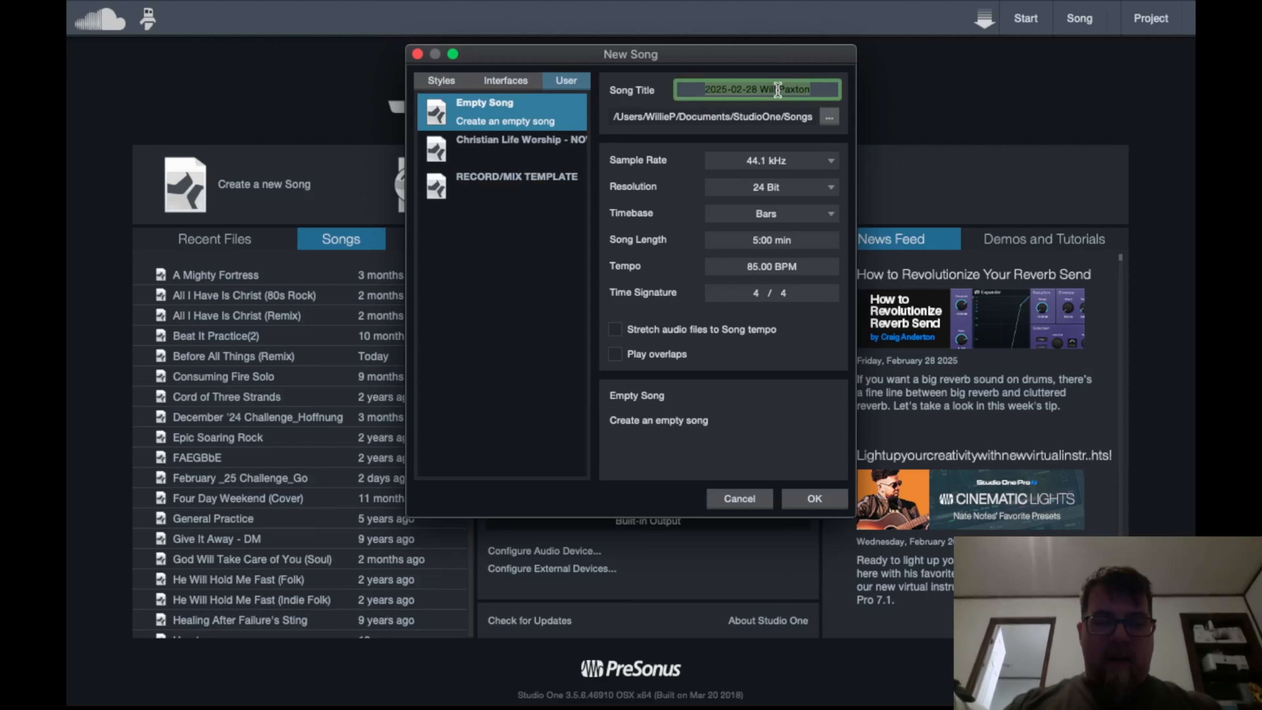
pyautogui.write('The Love')
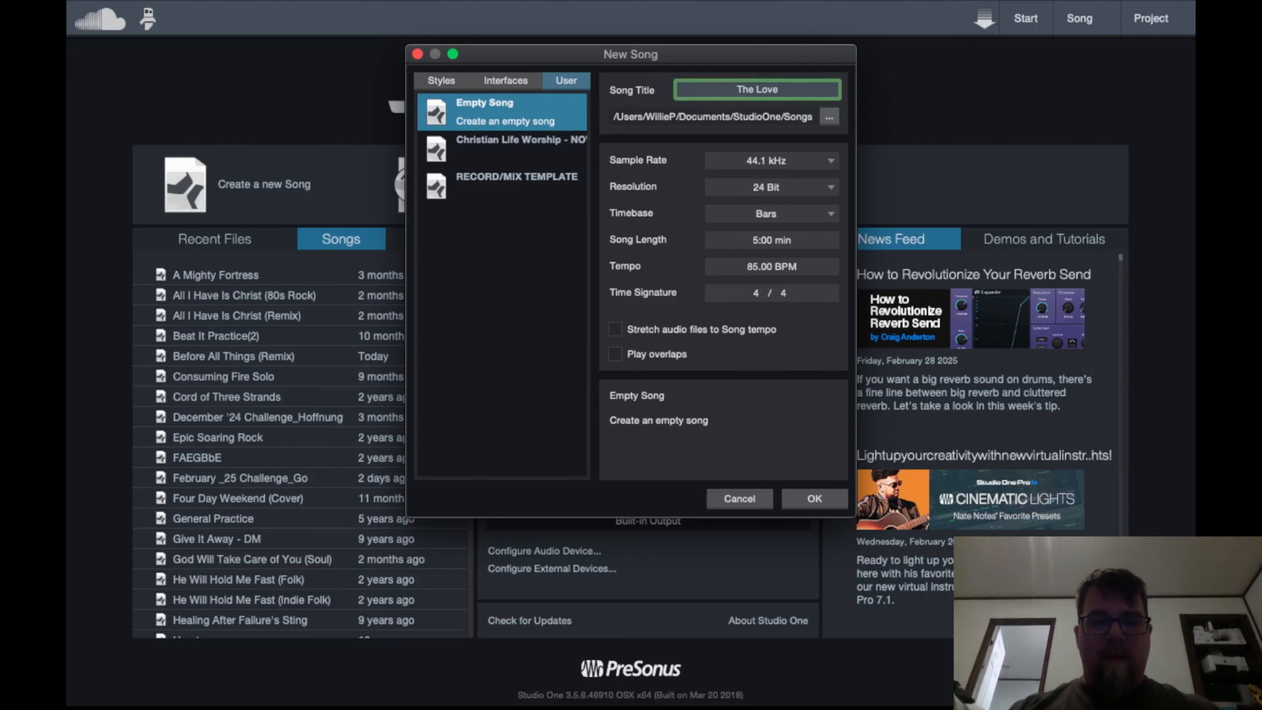
pyautogui.write(' Of Go')
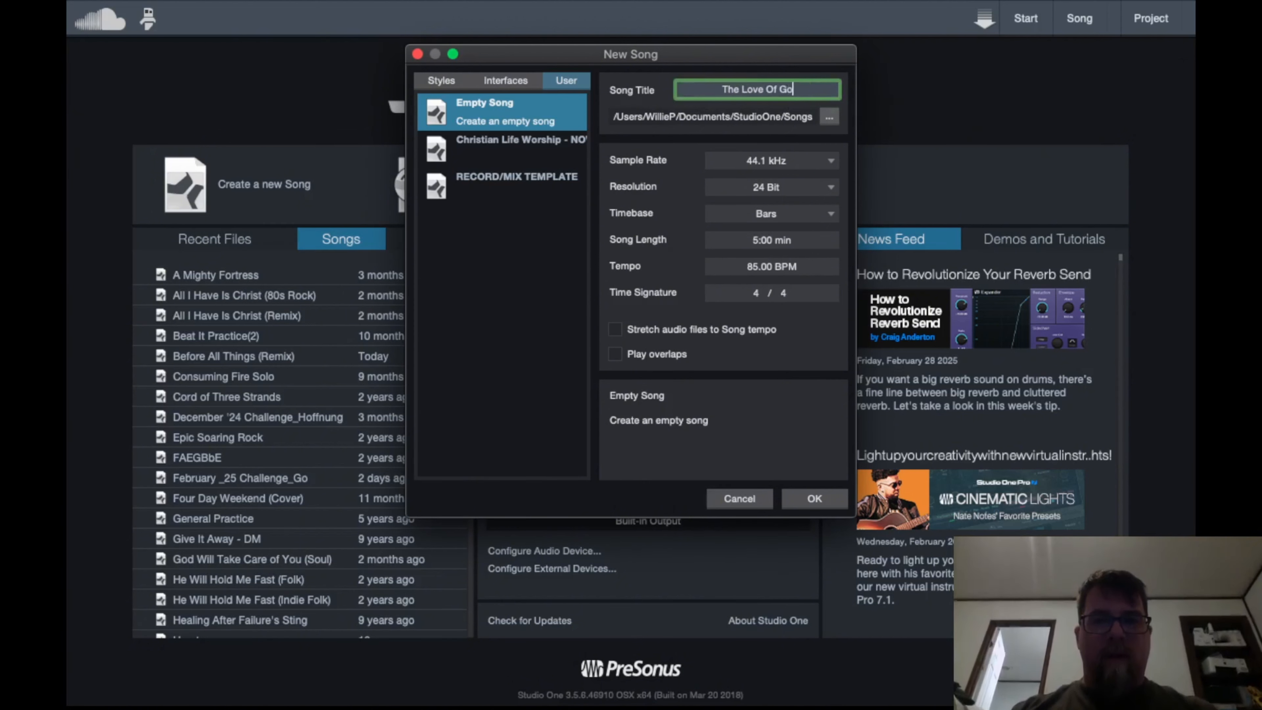
pyautogui.write('d')
# Create the song with Stretch audio files to Song tempo left off
pyautogui.click(766, 268)
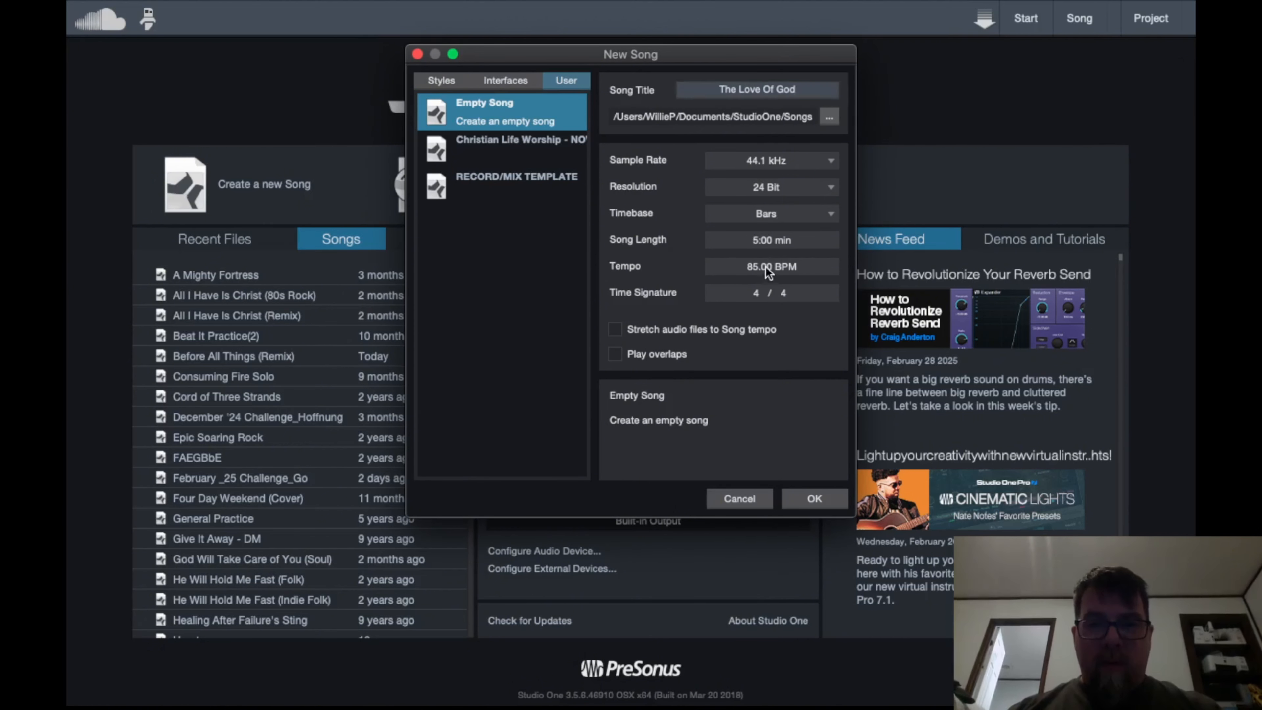
pyautogui.click(769, 332)
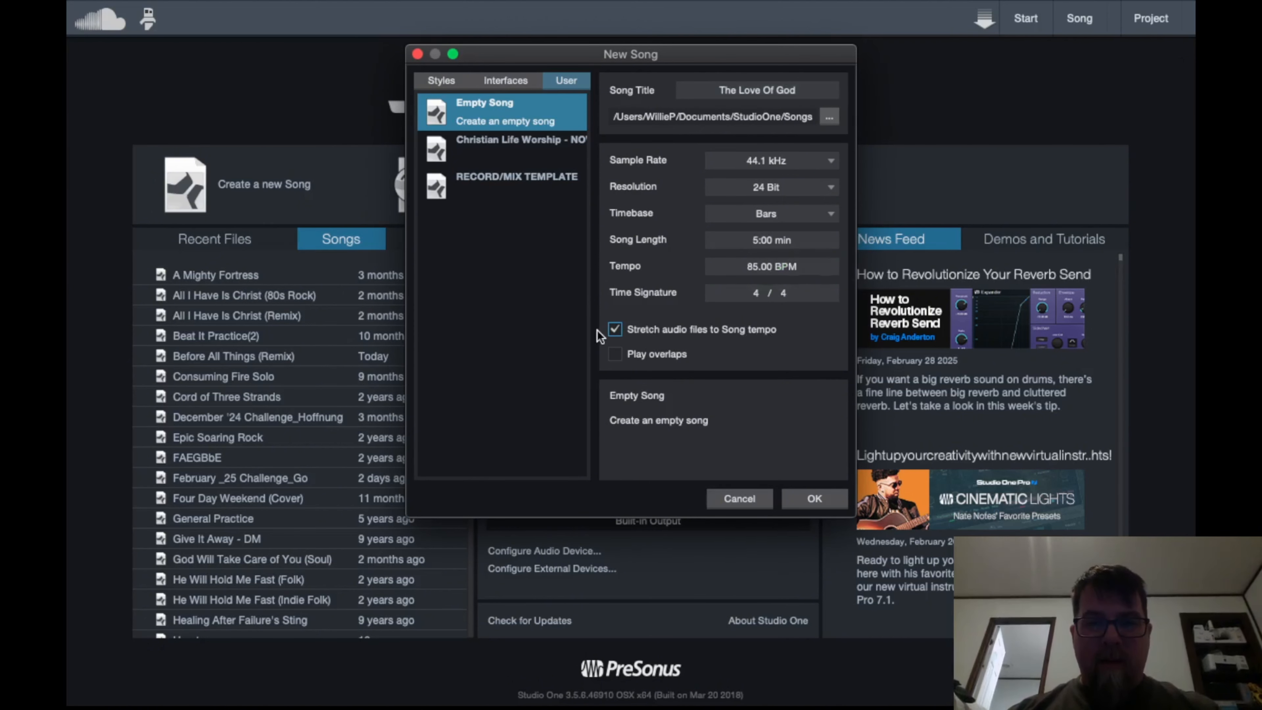
pyautogui.click(615, 329)
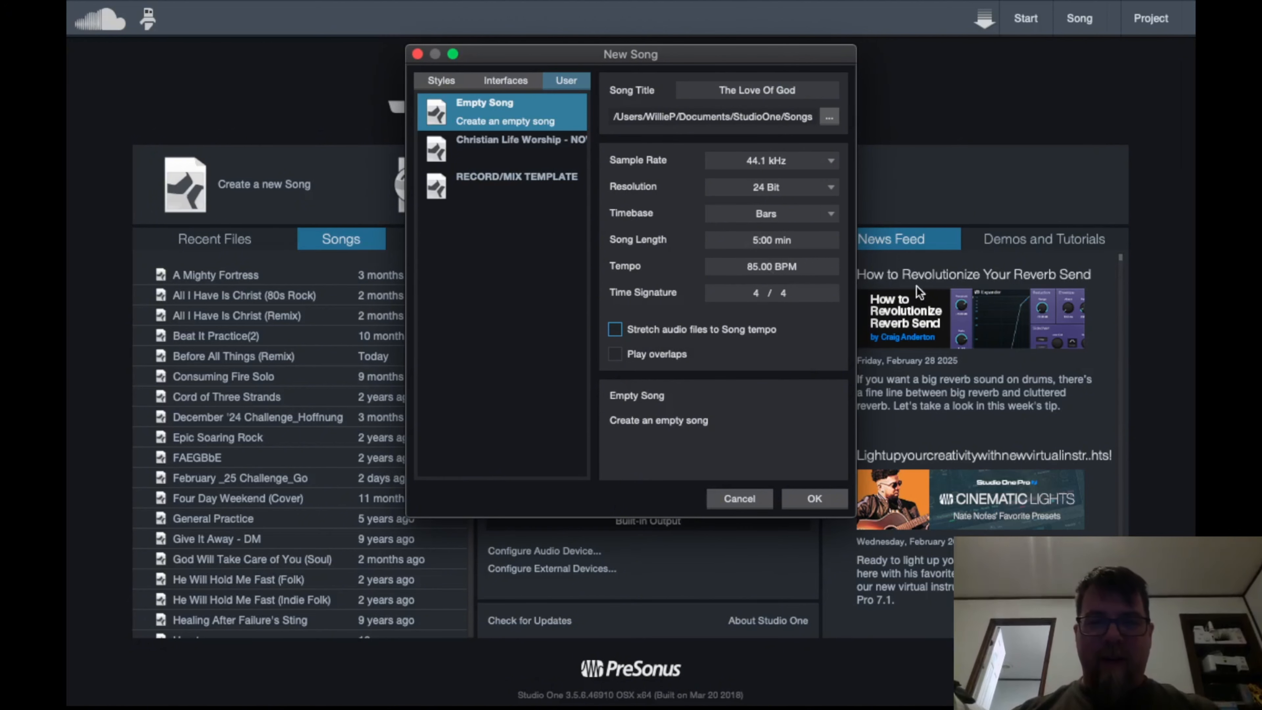
pyautogui.click(822, 498)
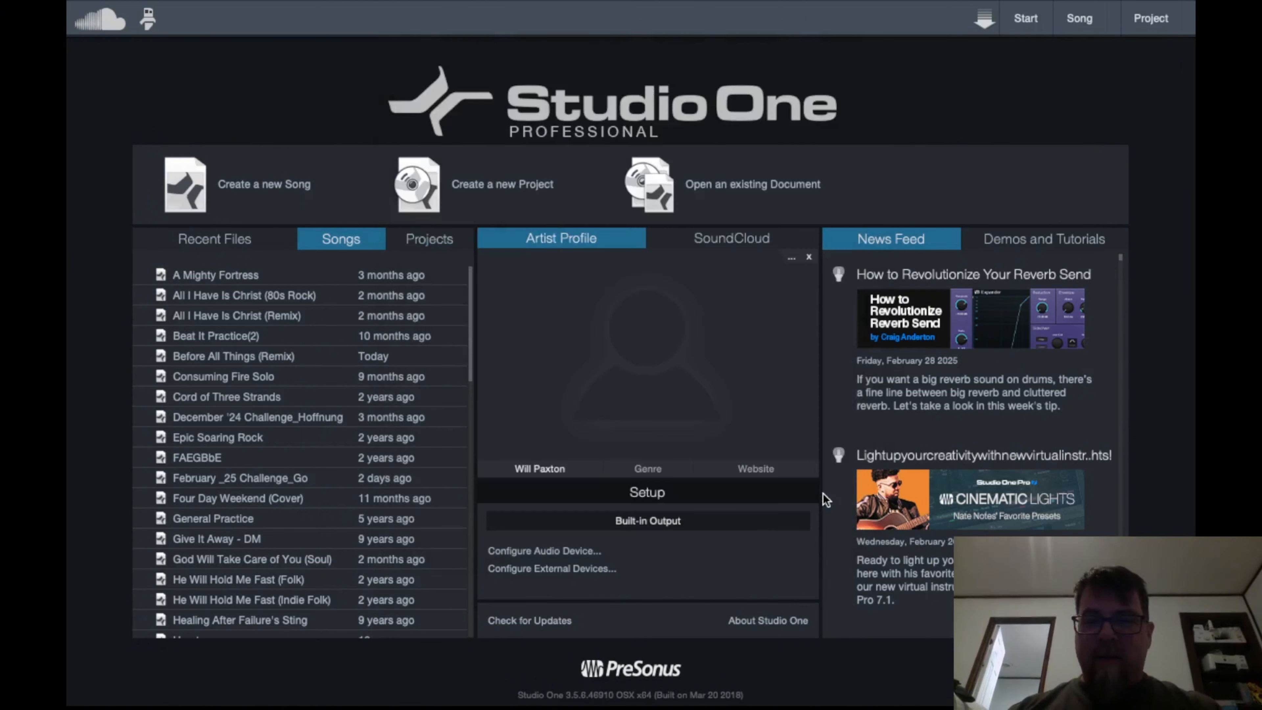
# Select all the .wav stems in the song's audio folder, Acoustic L through Tape Stop, and drop them into the arrangement as tracks
pyautogui.scroll(4, 1069, 200)
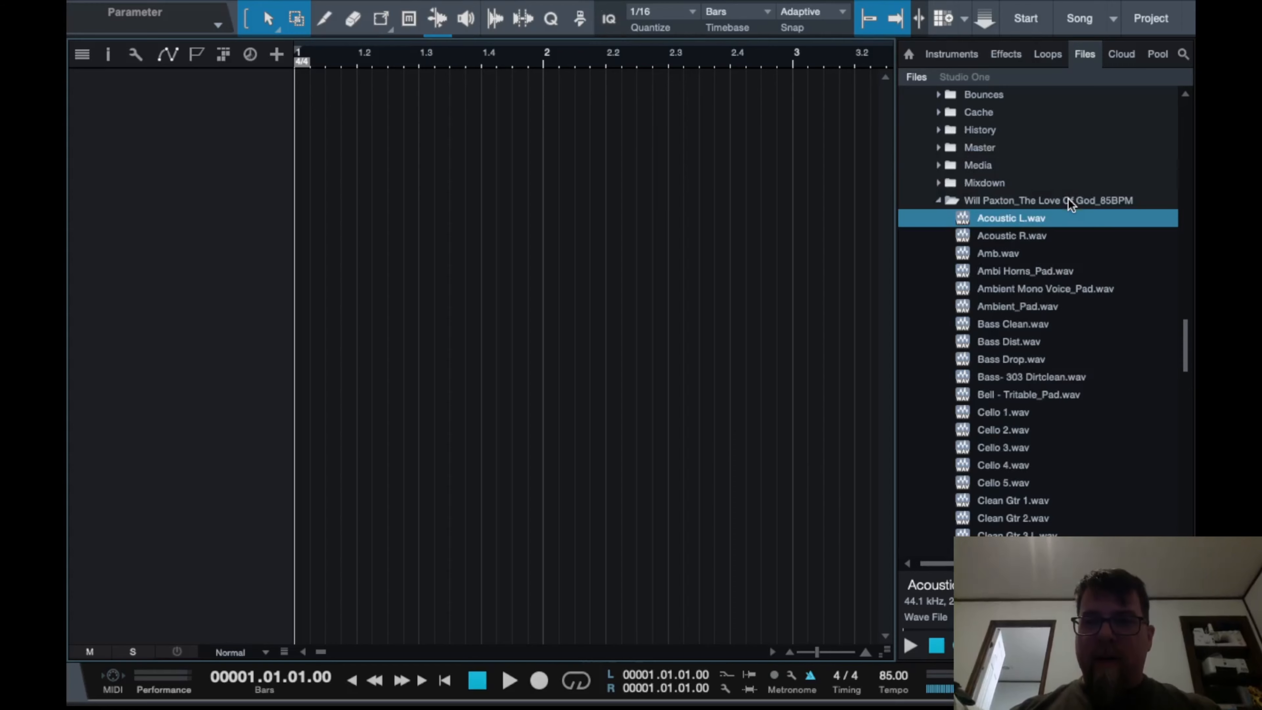
pyautogui.scroll(-2, 1069, 199)
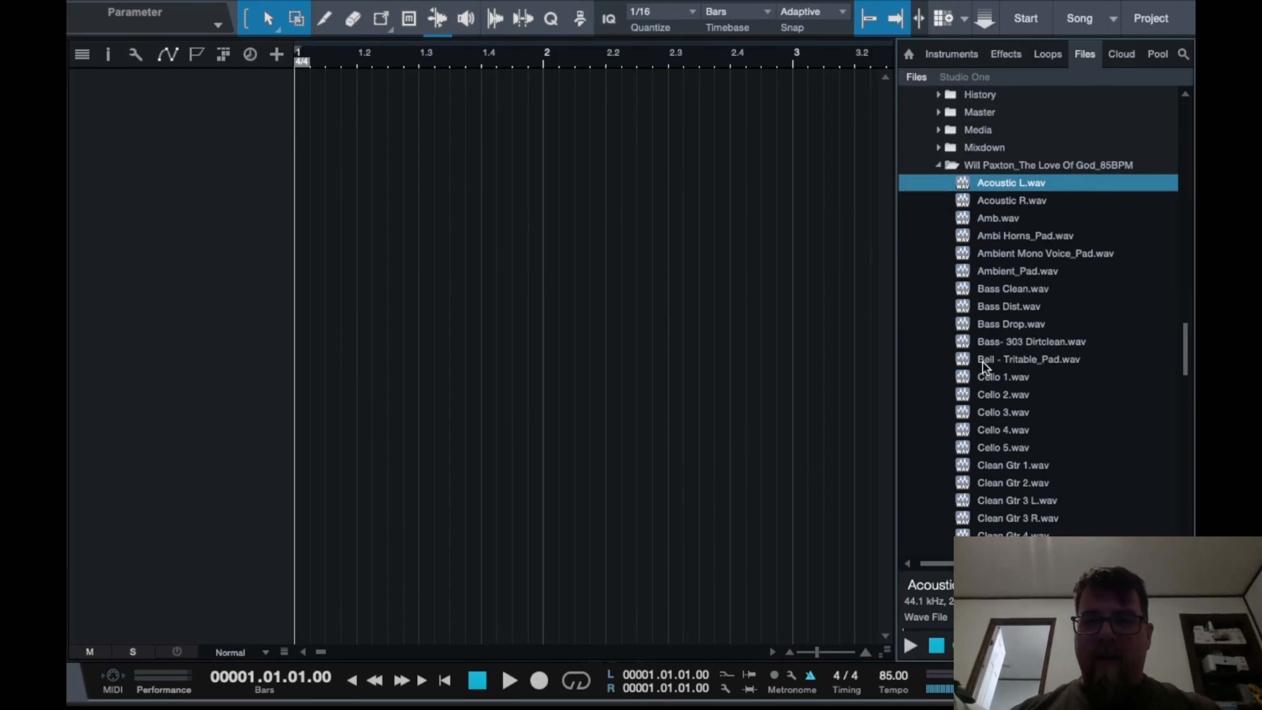
pyautogui.scroll(-20, 983, 360)
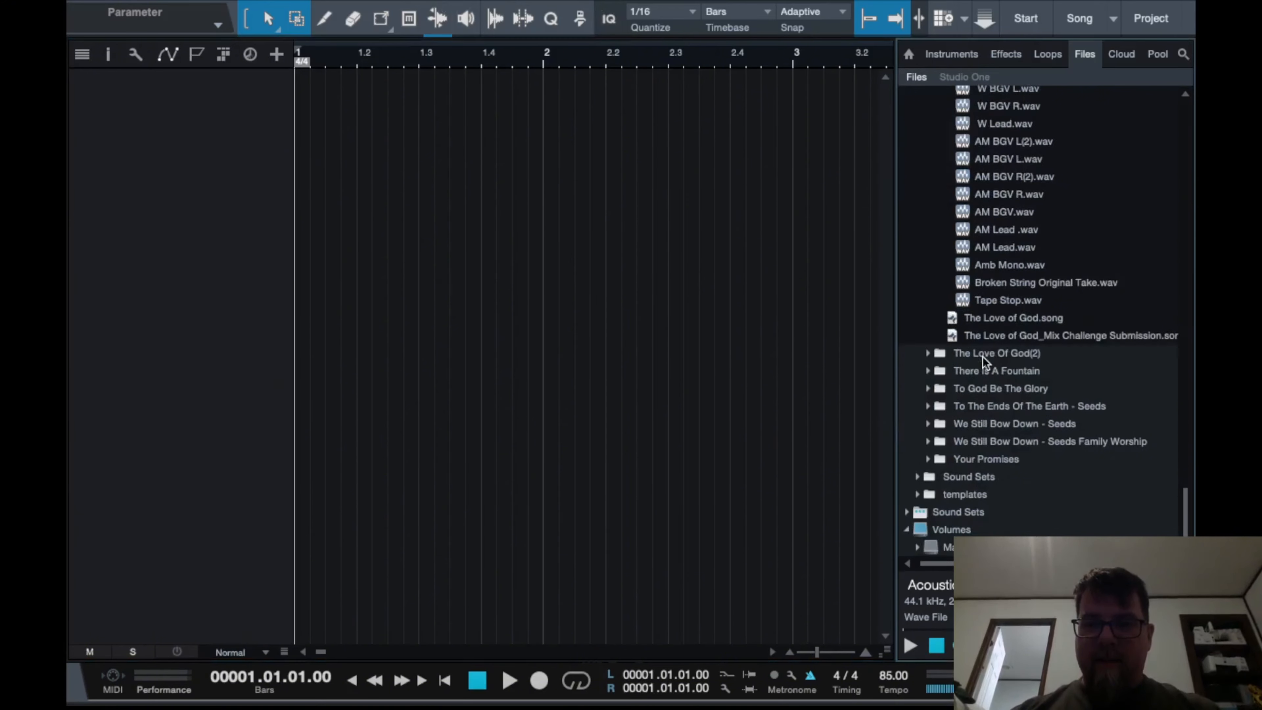
pyautogui.scroll(7, 983, 359)
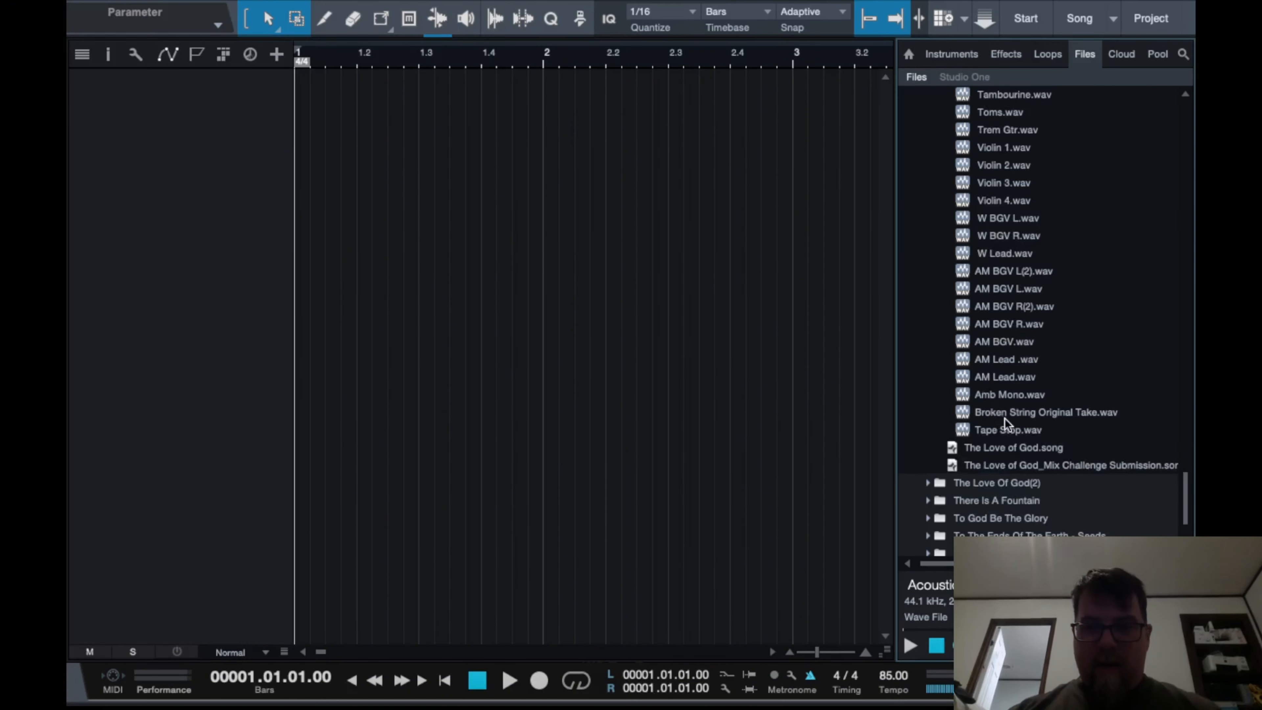
pyautogui.keyDown('shift'); pyautogui.click(1006, 430); pyautogui.keyUp('shift')
pyautogui.moveTo(1017, 211); pyautogui.dragTo(331, 231)
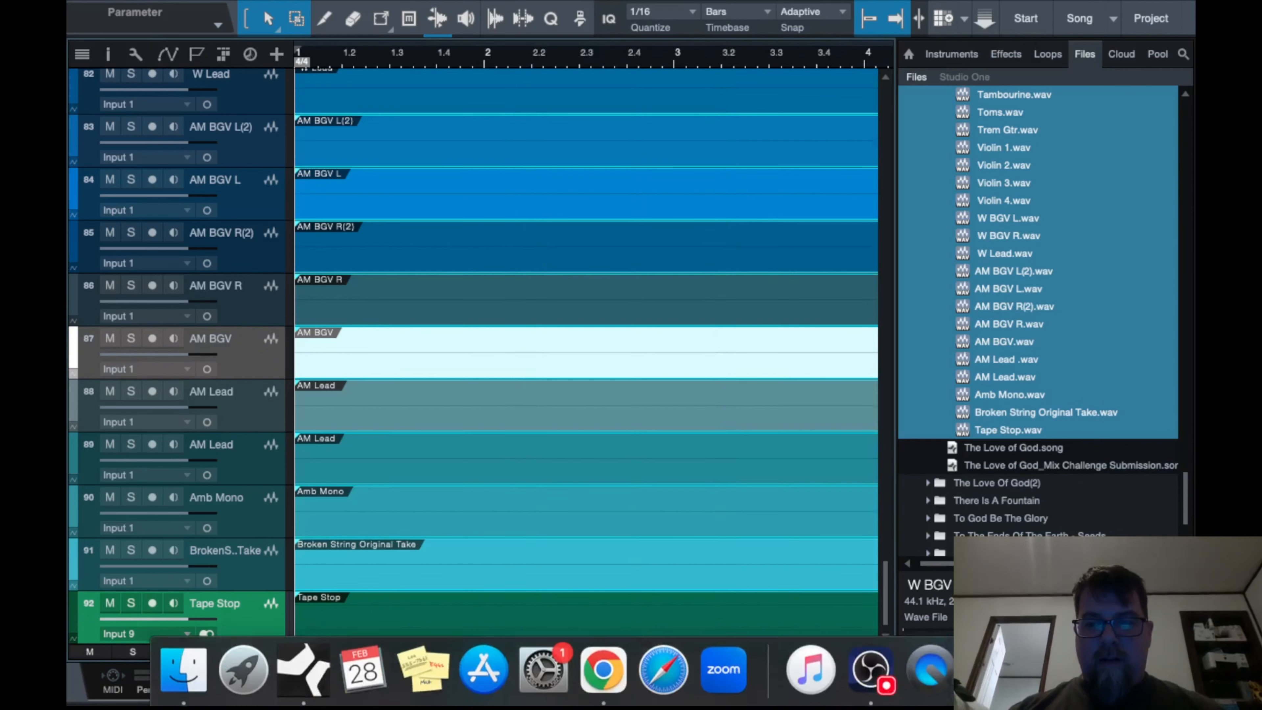
# Close the browser, fit the whole song in view, and show the marker track
pyautogui.click(1169, 681)
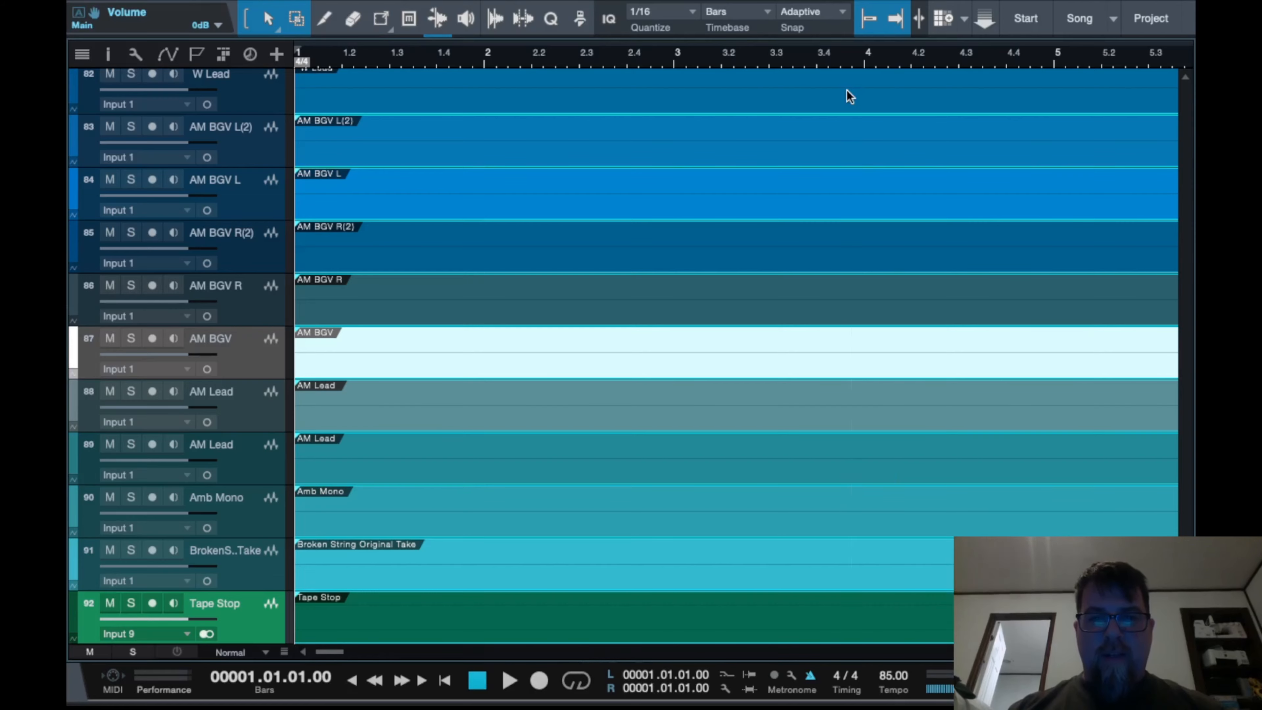
pyautogui.press('w')
pyautogui.press('w')
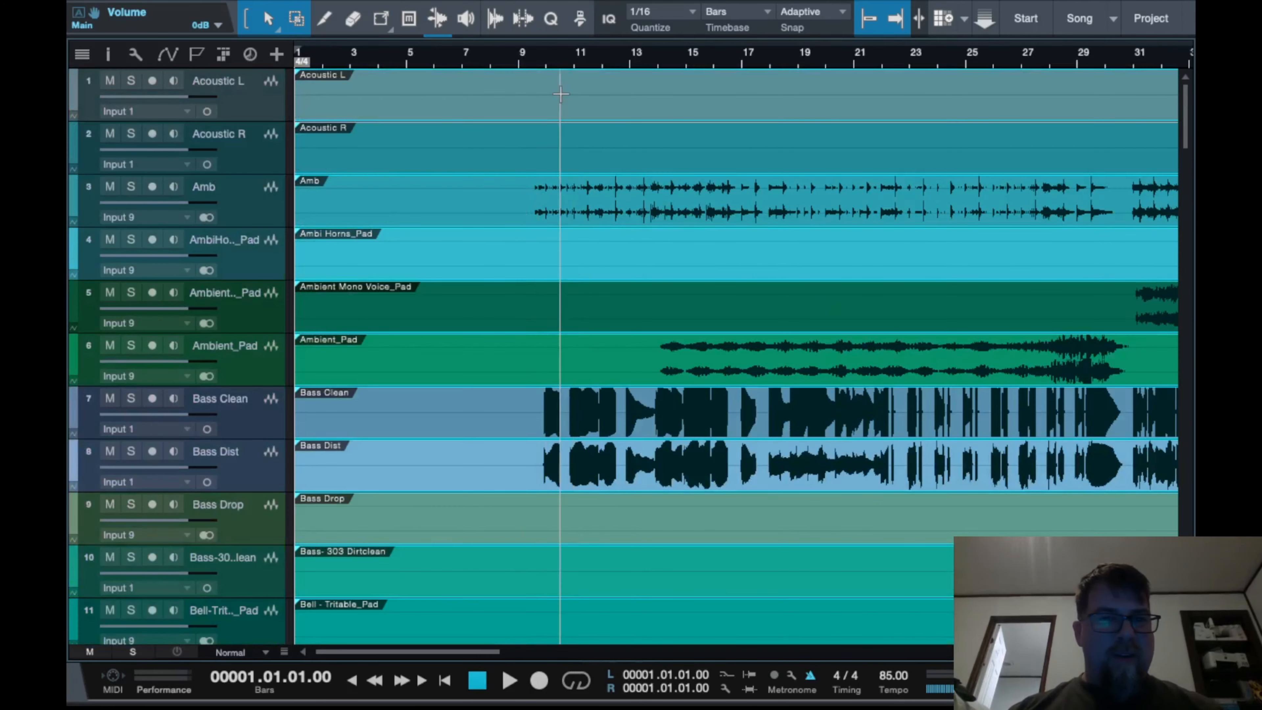
pyautogui.moveTo(410, 4)
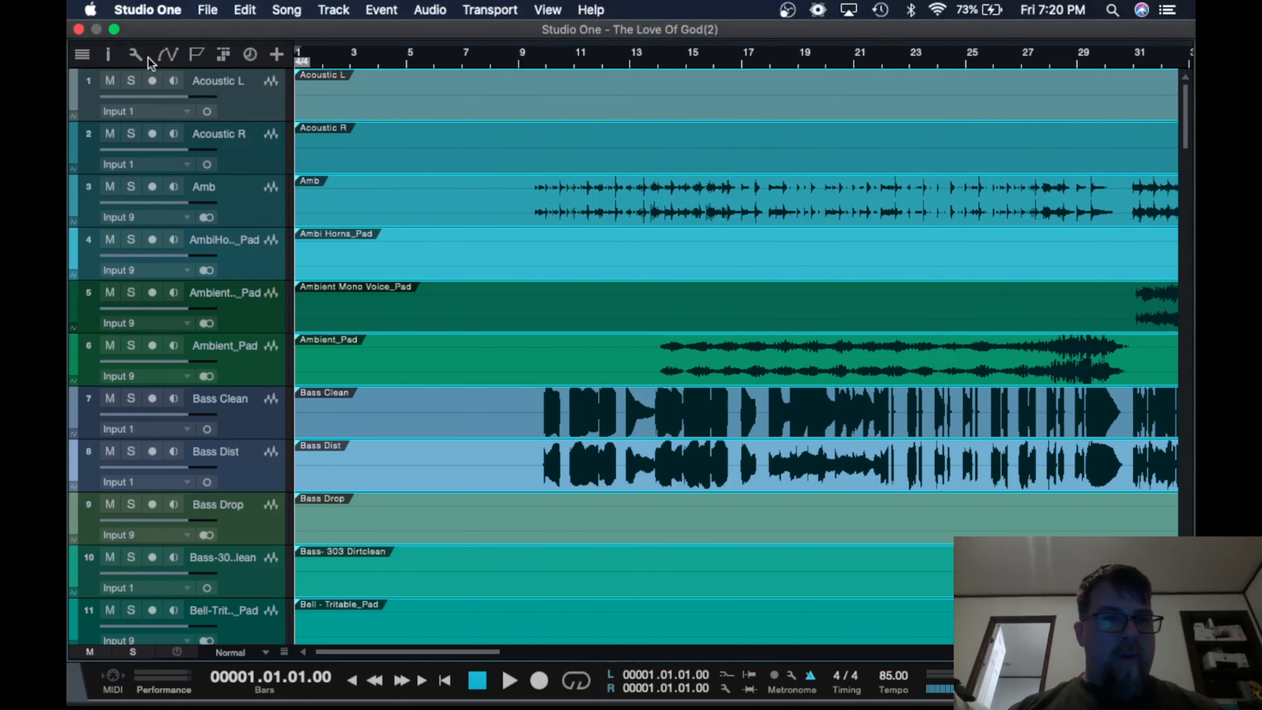
pyautogui.click(194, 59)
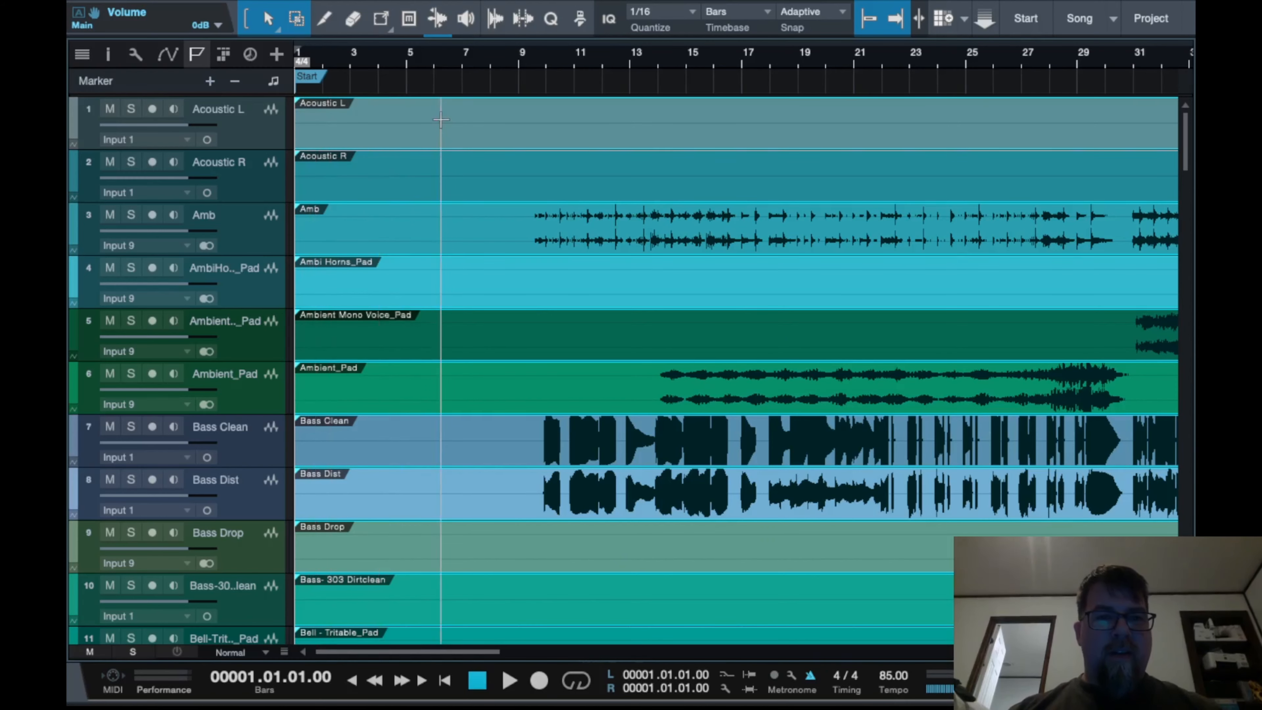
# Move the Start marker from the song's beginning to bar 6
pyautogui.scroll(-5, 587, 198)
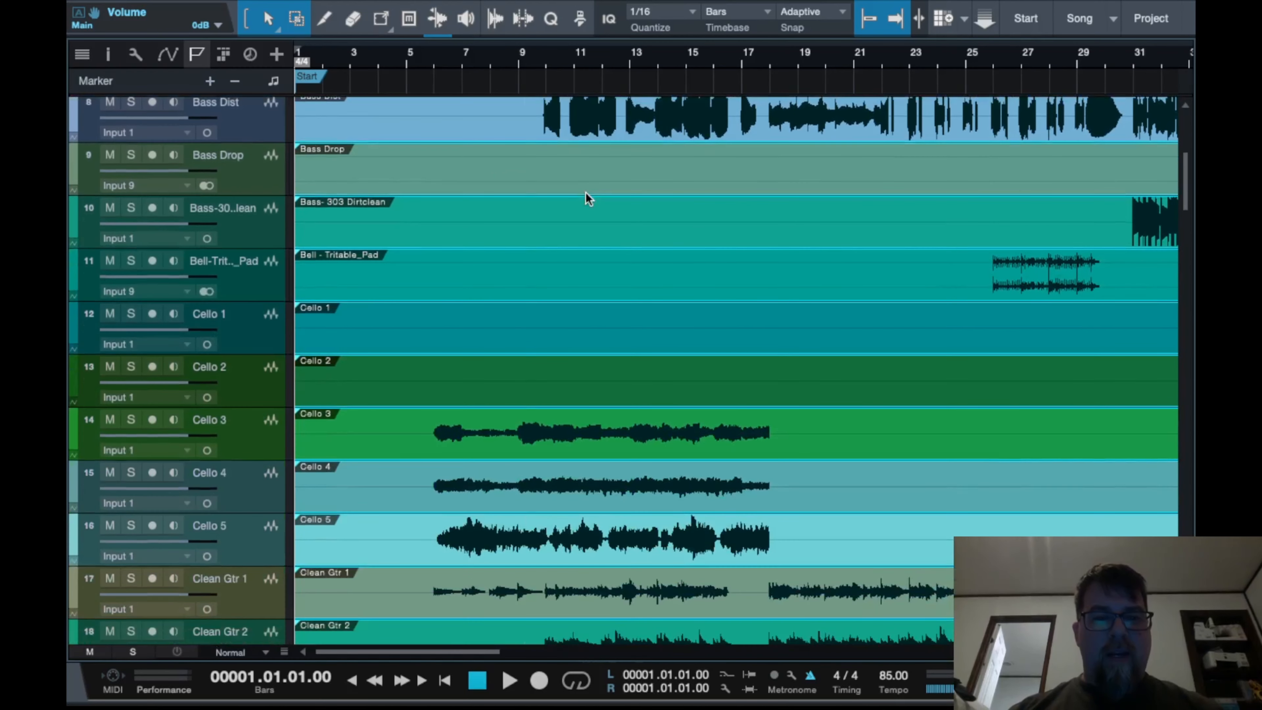
pyautogui.scroll(5, 430, 365)
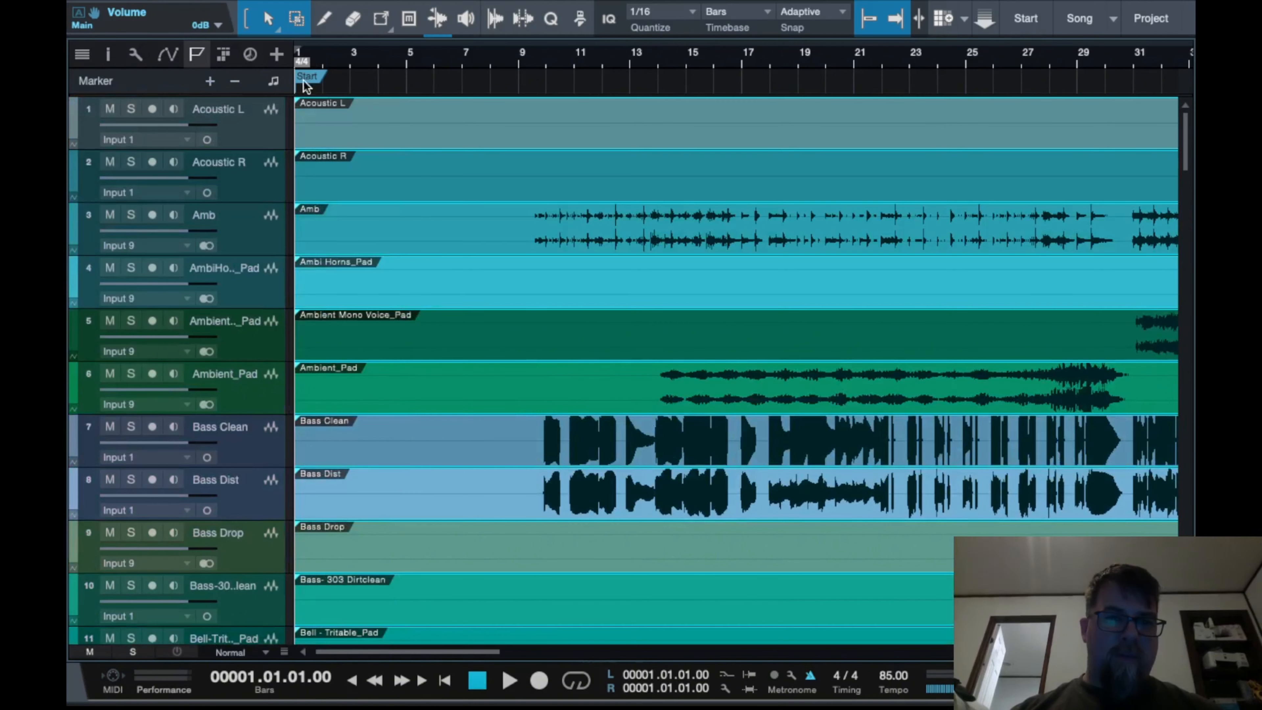
pyautogui.moveTo(303, 79); pyautogui.dragTo(426, 70)
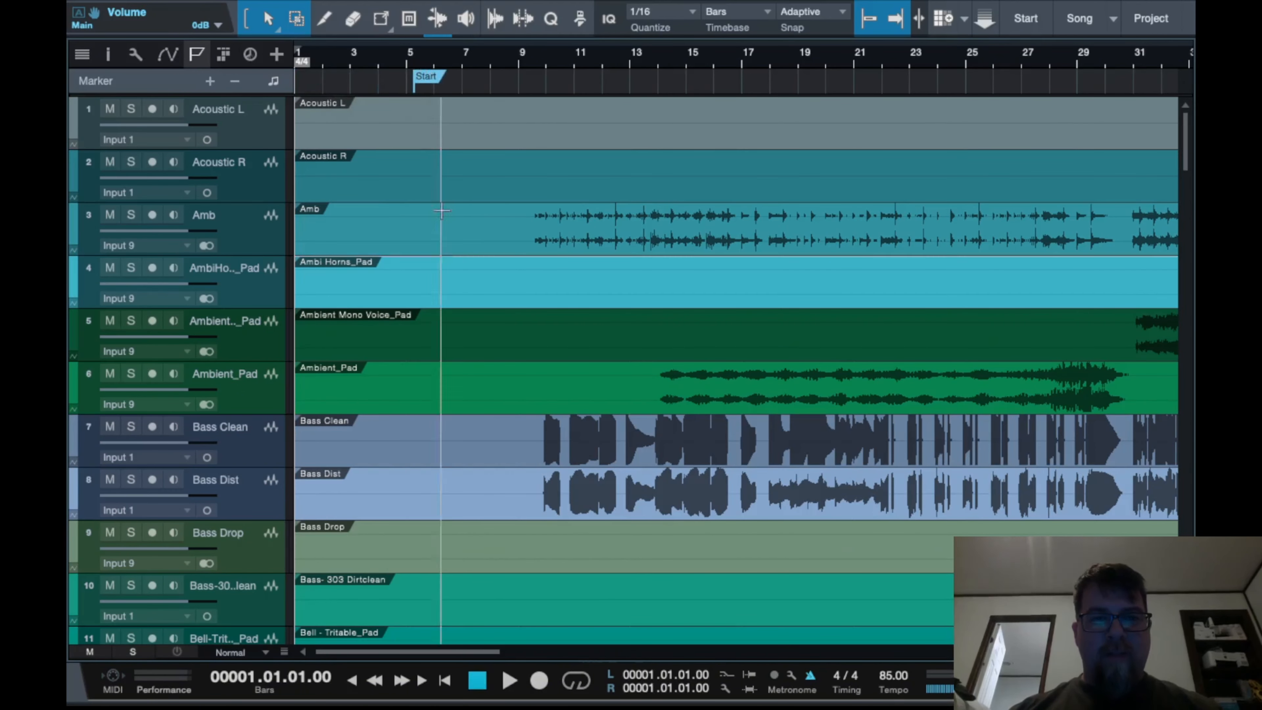
pyautogui.scroll(-8, 454, 319)
pyautogui.scroll(4, 453, 318)
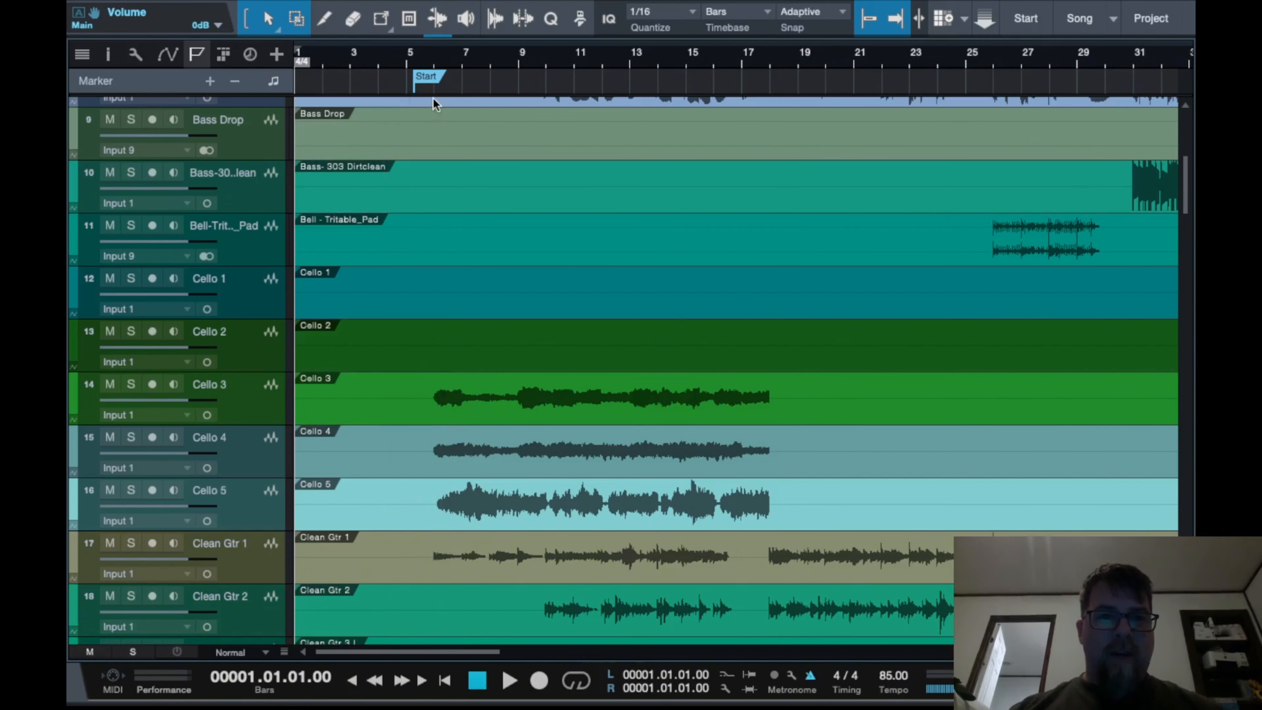
pyautogui.scroll(3, 436, 104)
pyautogui.hscroll(-3, 435, 105)
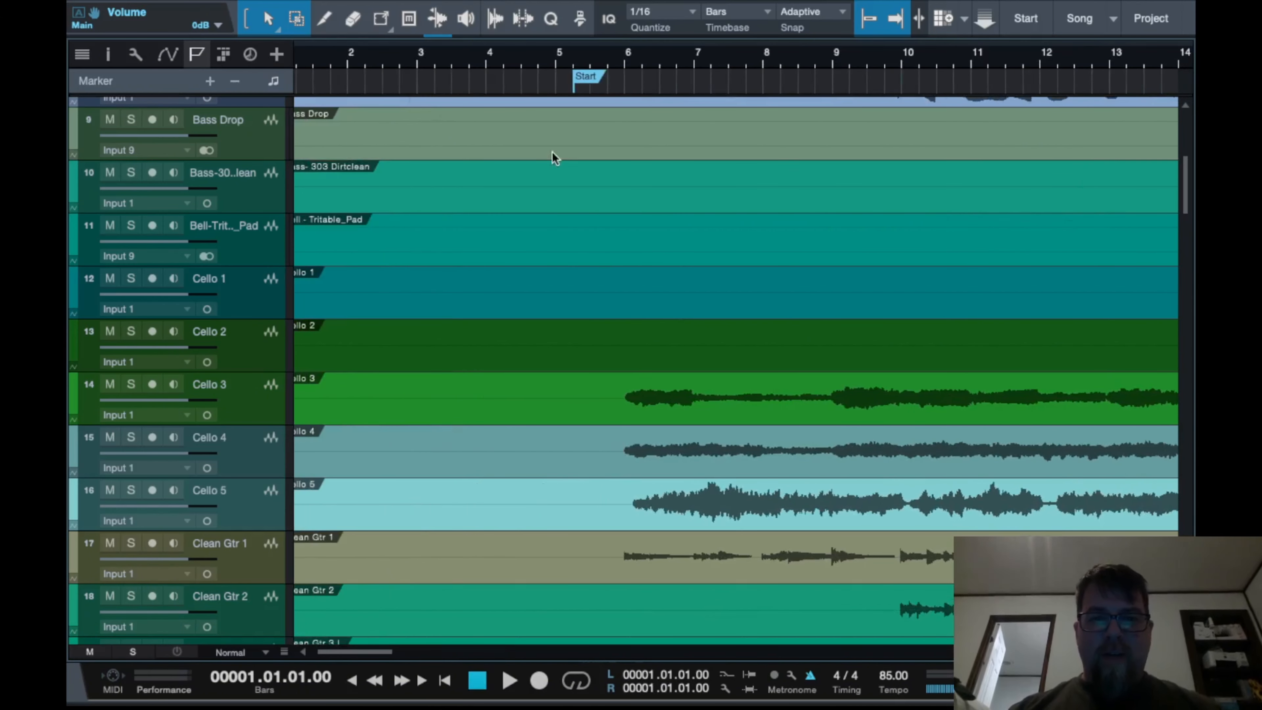
pyautogui.hscroll(-1, 497, 86)
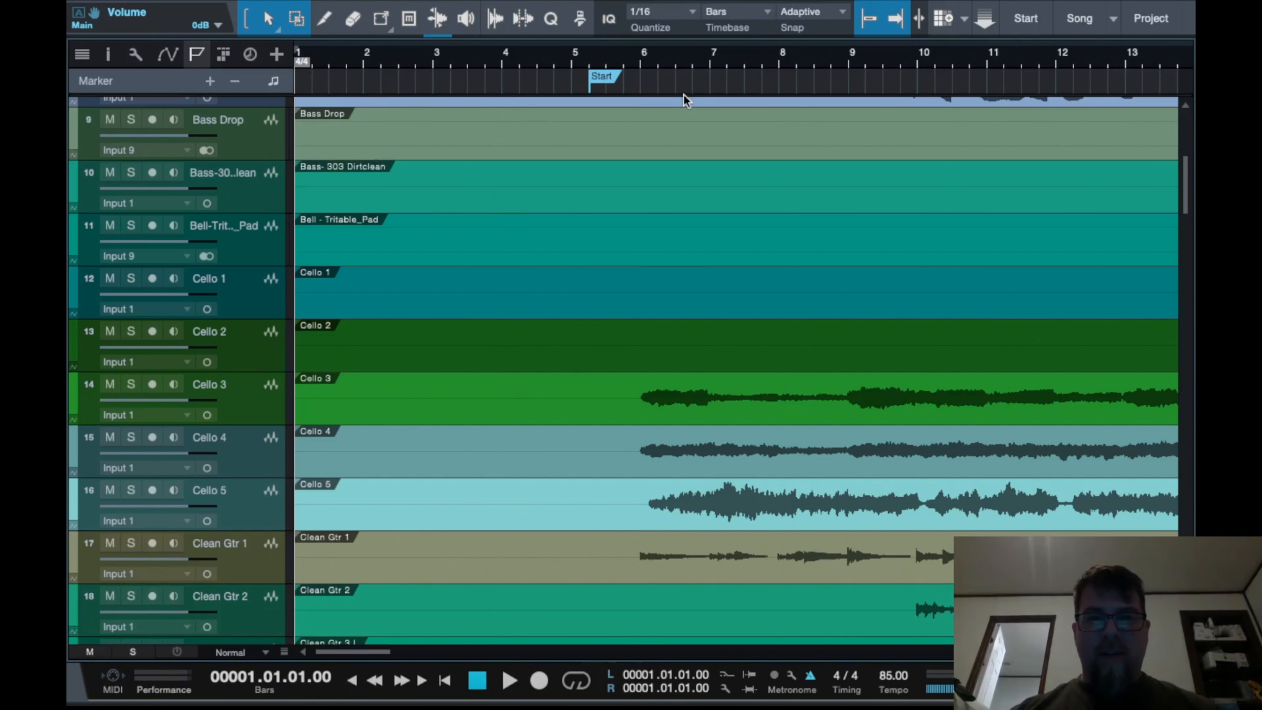
pyautogui.moveTo(600, 74); pyautogui.dragTo(653, 75)
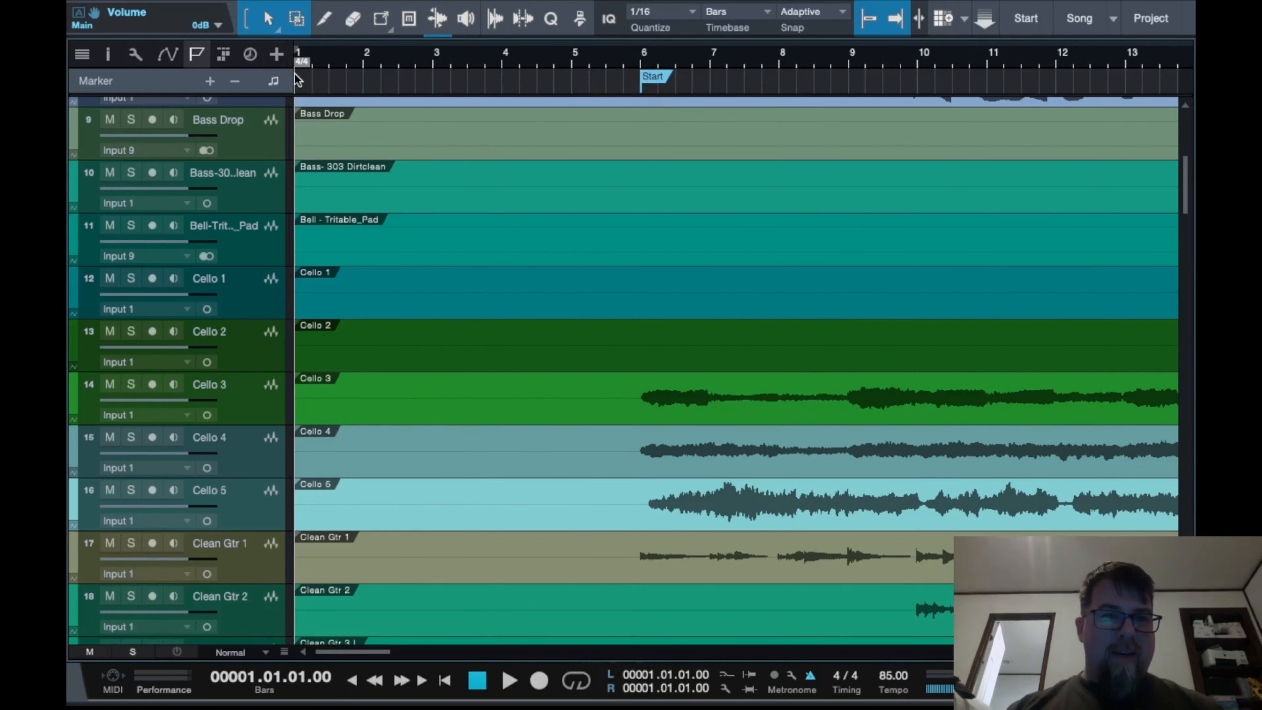
# Nudge the Start marker back to about bar 5 beat 4, just before the cellos enter
pyautogui.scroll(5, 342, 100)
pyautogui.hscroll(-3, 342, 100)
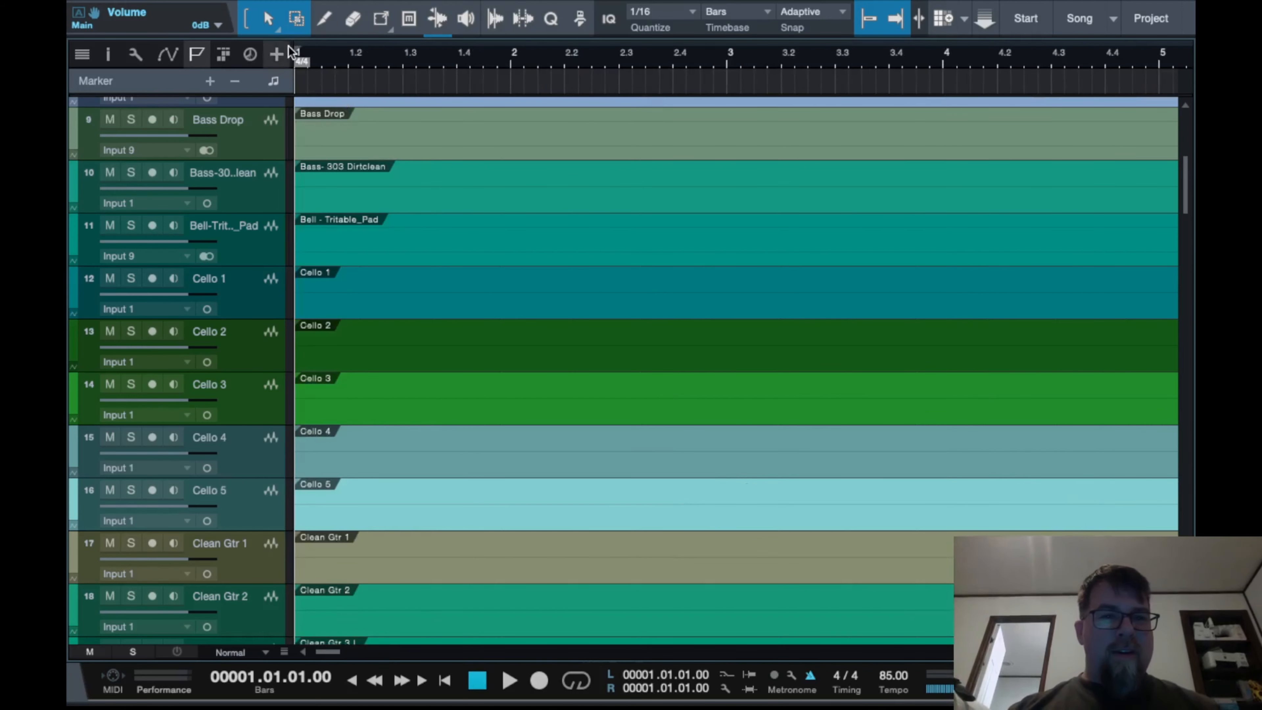
pyautogui.scroll(-5, 555, 133)
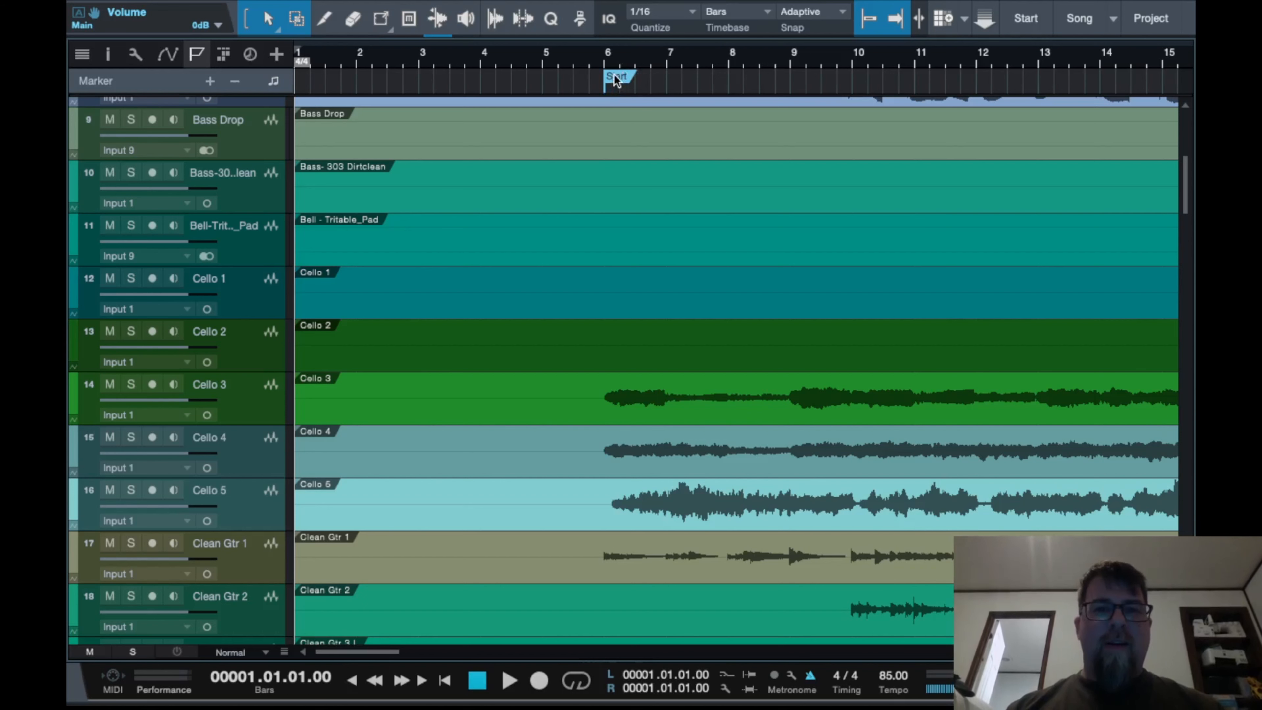
pyautogui.moveTo(616, 79); pyautogui.dragTo(591, 74)
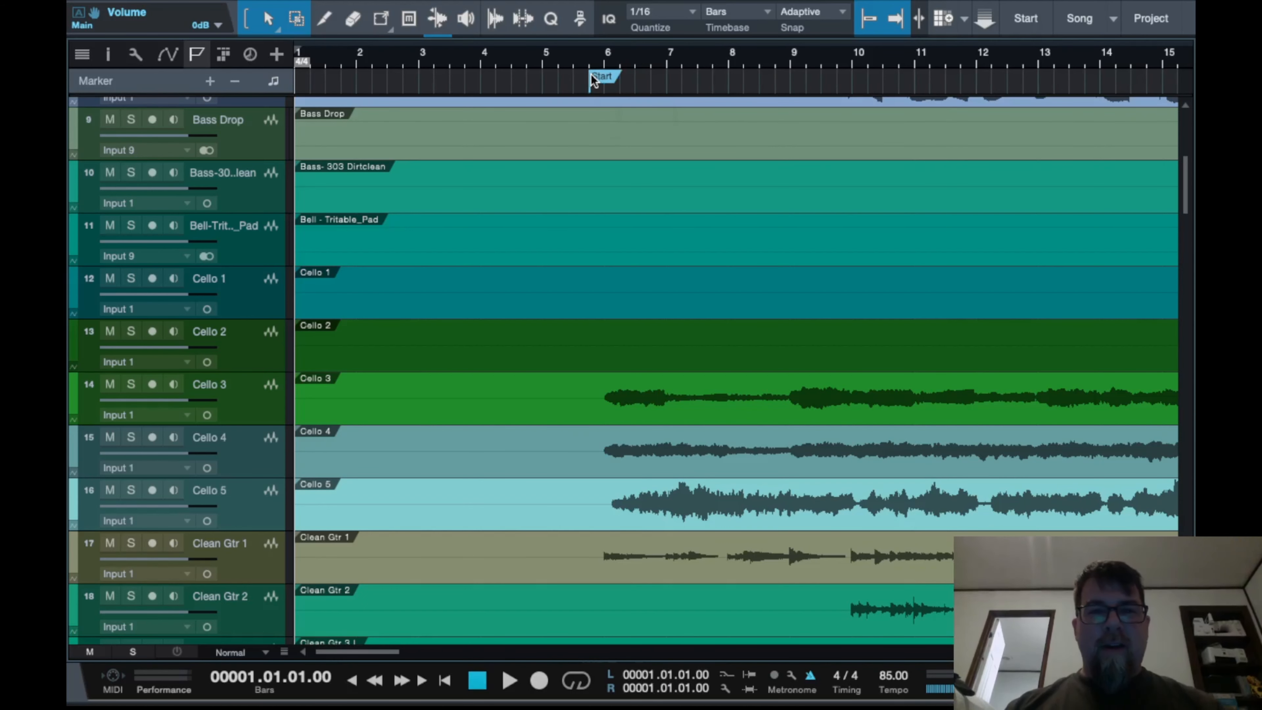
pyautogui.scroll(5, 626, 226)
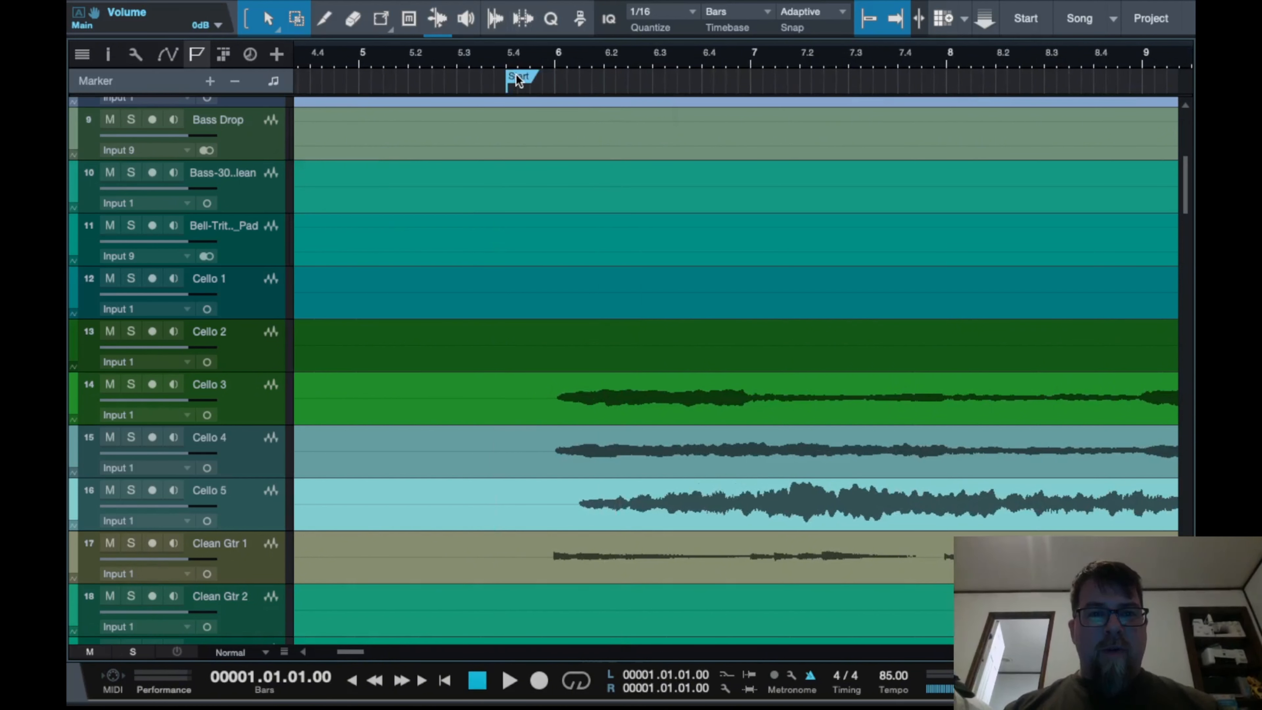
pyautogui.moveTo(517, 80)
pyautogui.mouseDown()
pyautogui.moveTo(443, 78)
pyautogui.moveTo(530, 81)
pyautogui.moveTo(516, 77)
pyautogui.mouseUp()
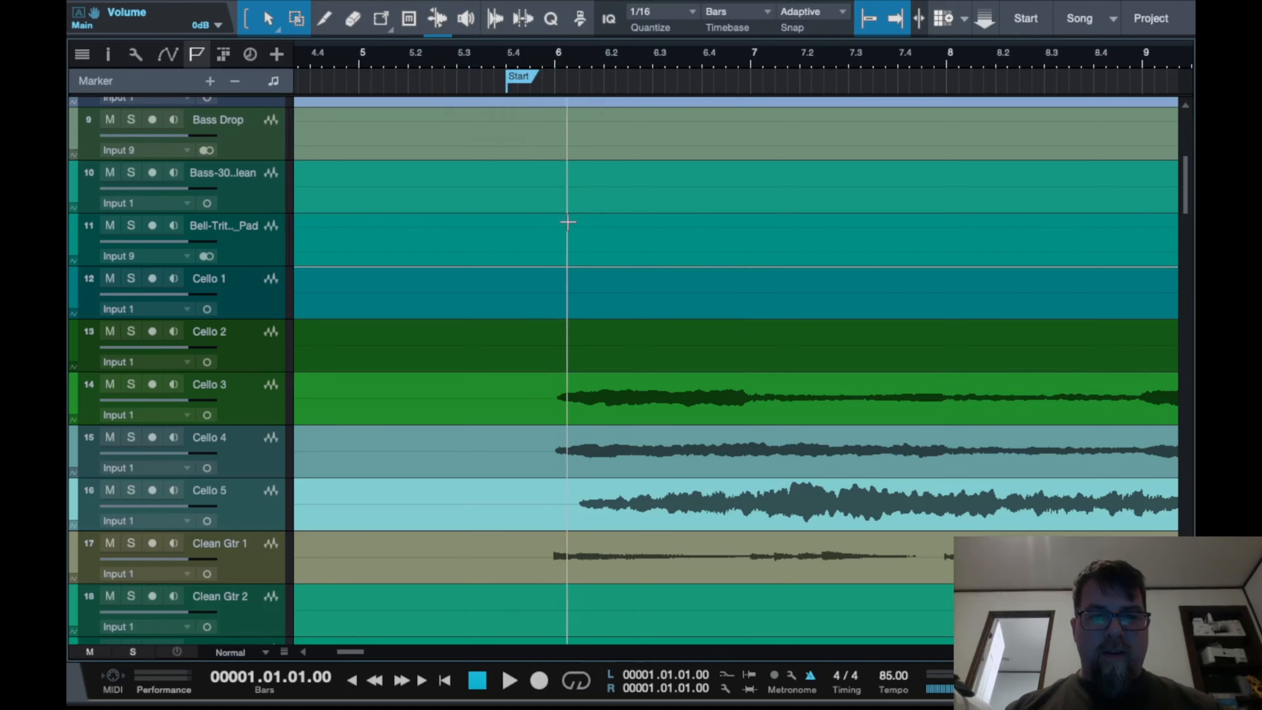
# Place the playback cursor at the Start marker and play the song from there
pyautogui.click(511, 57)
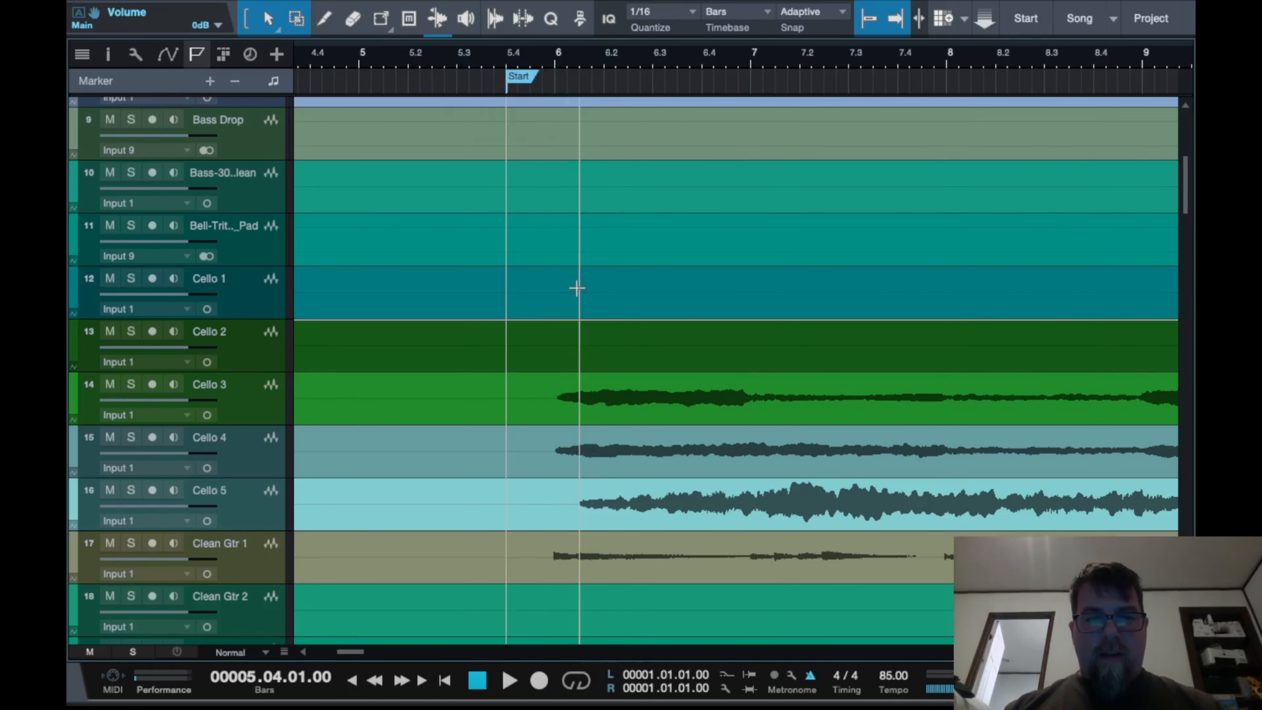
pyautogui.scroll(-6, 575, 284)
pyautogui.scroll(6, 575, 284)
pyautogui.scroll(5, 575, 285)
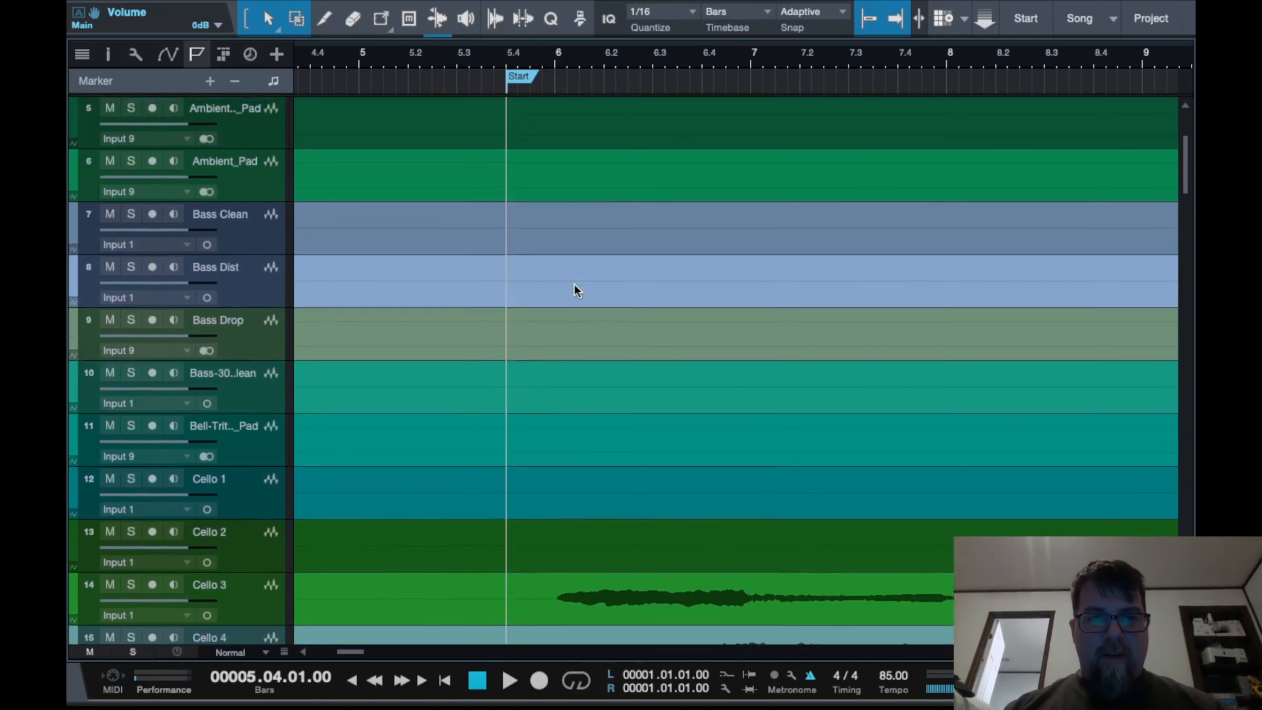
pyautogui.press('space')
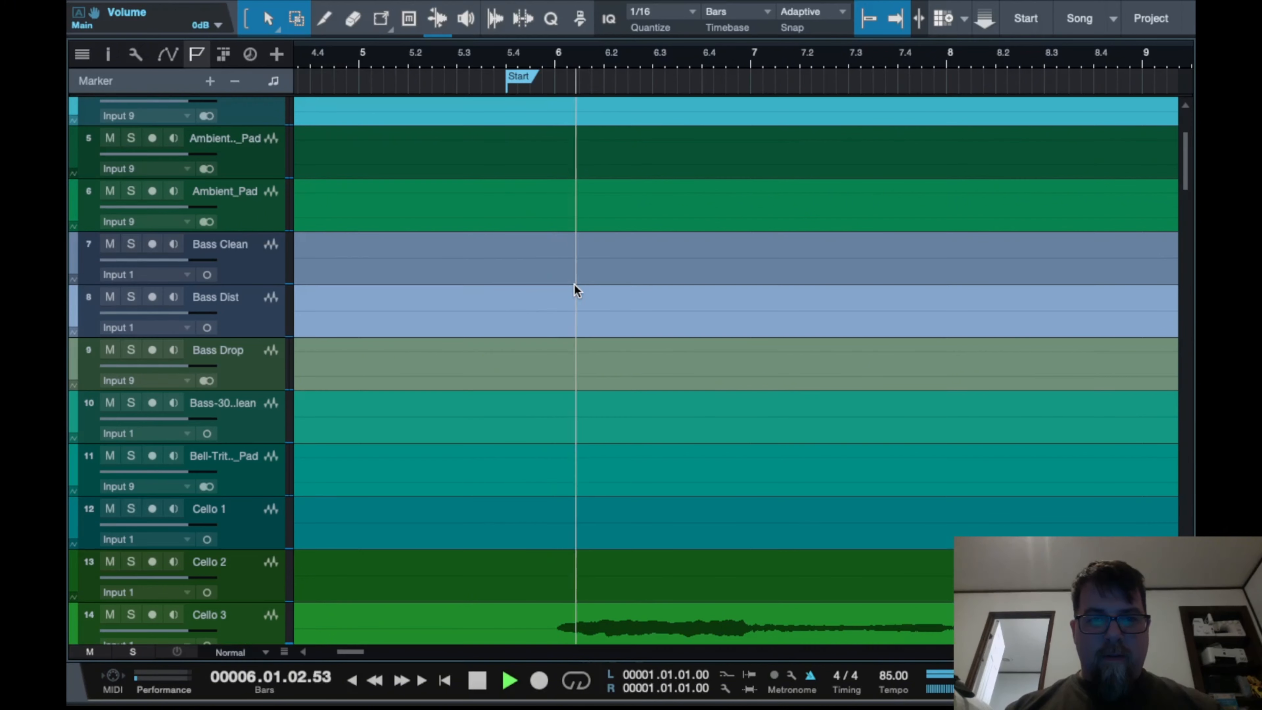
pyautogui.press('XF86AudioRaiseVolume')
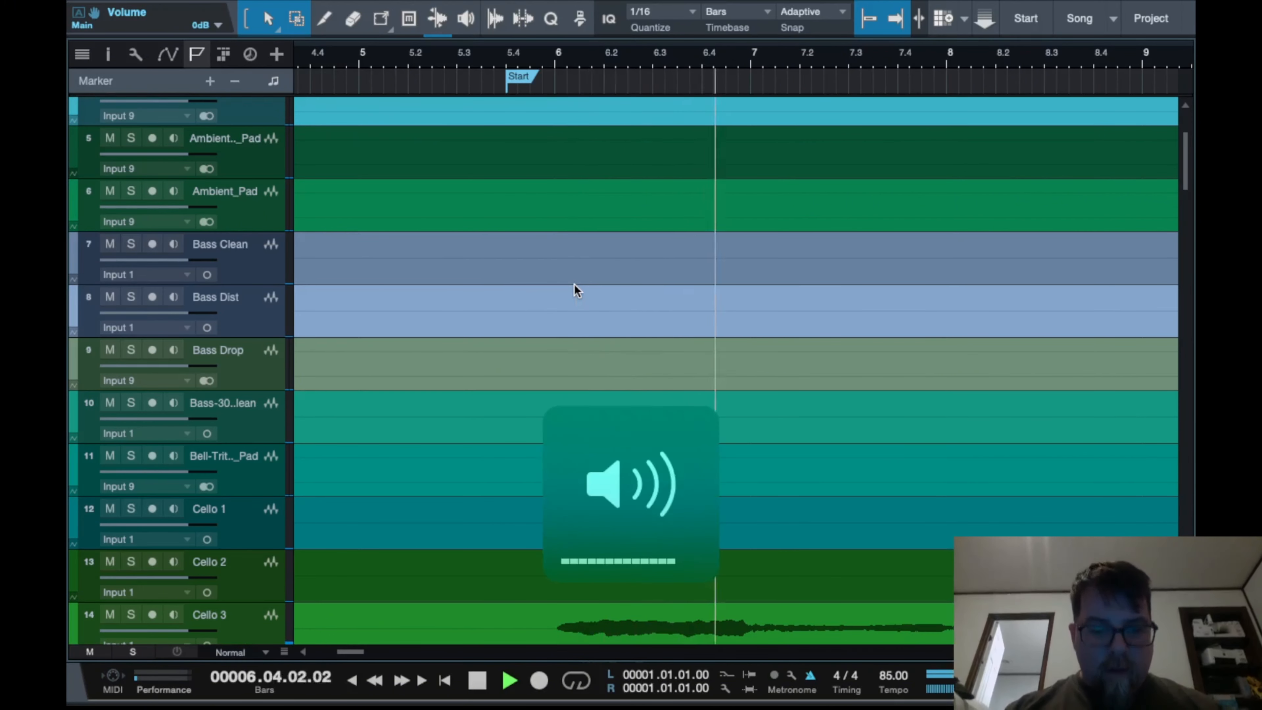
# Stop playback and inspect the arrangement around bars 70 to 75
pyautogui.press('space')
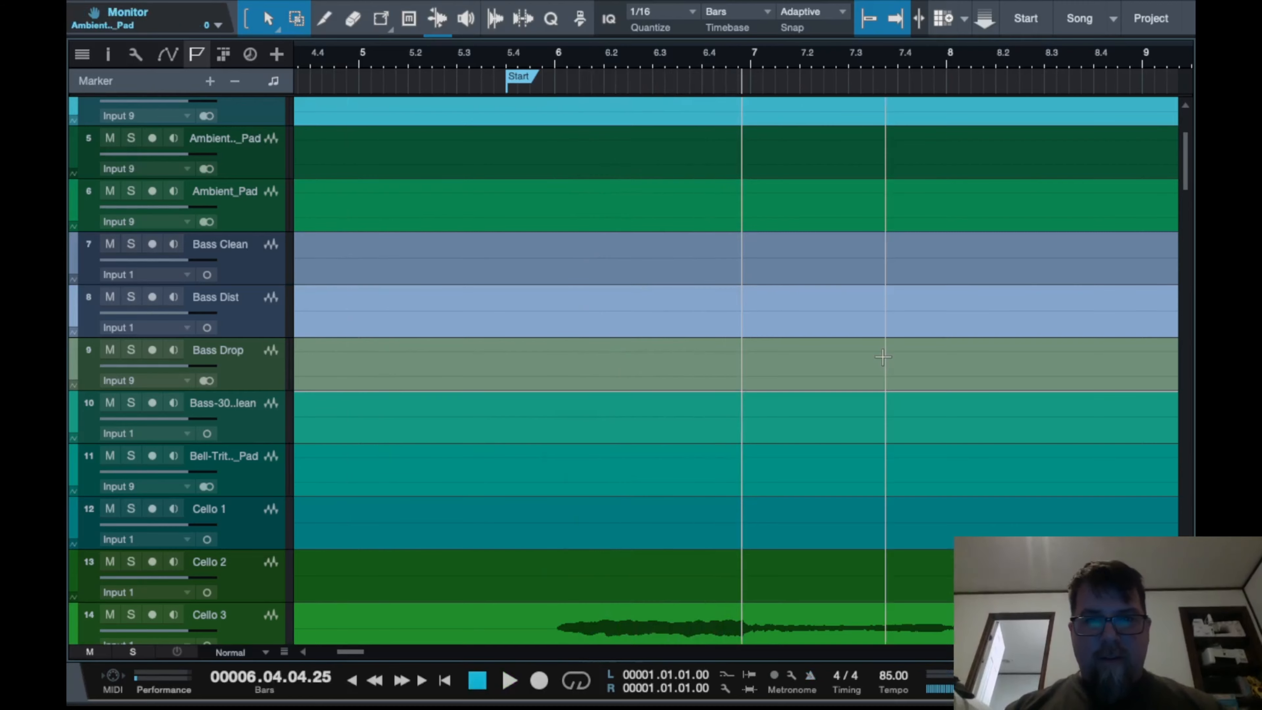
pyautogui.scroll(-10, 884, 355)
pyautogui.scroll(-6, 878, 389)
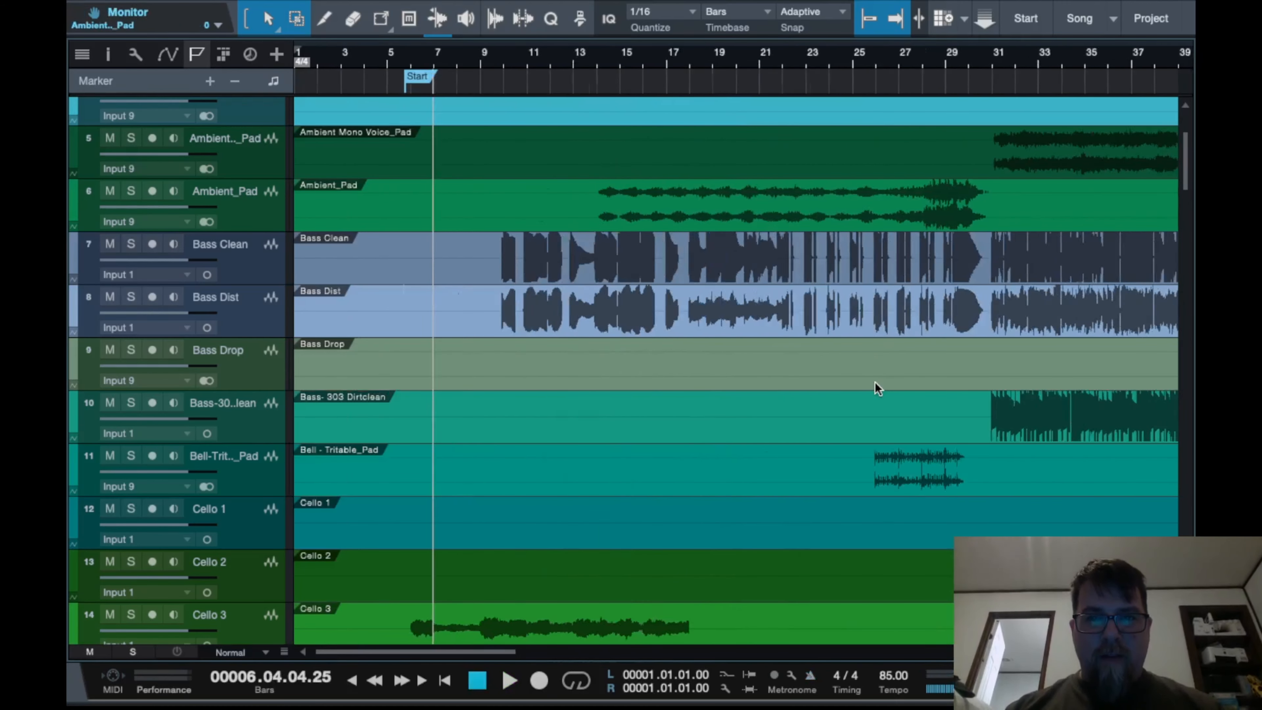
pyautogui.hscroll(10, 679, 257)
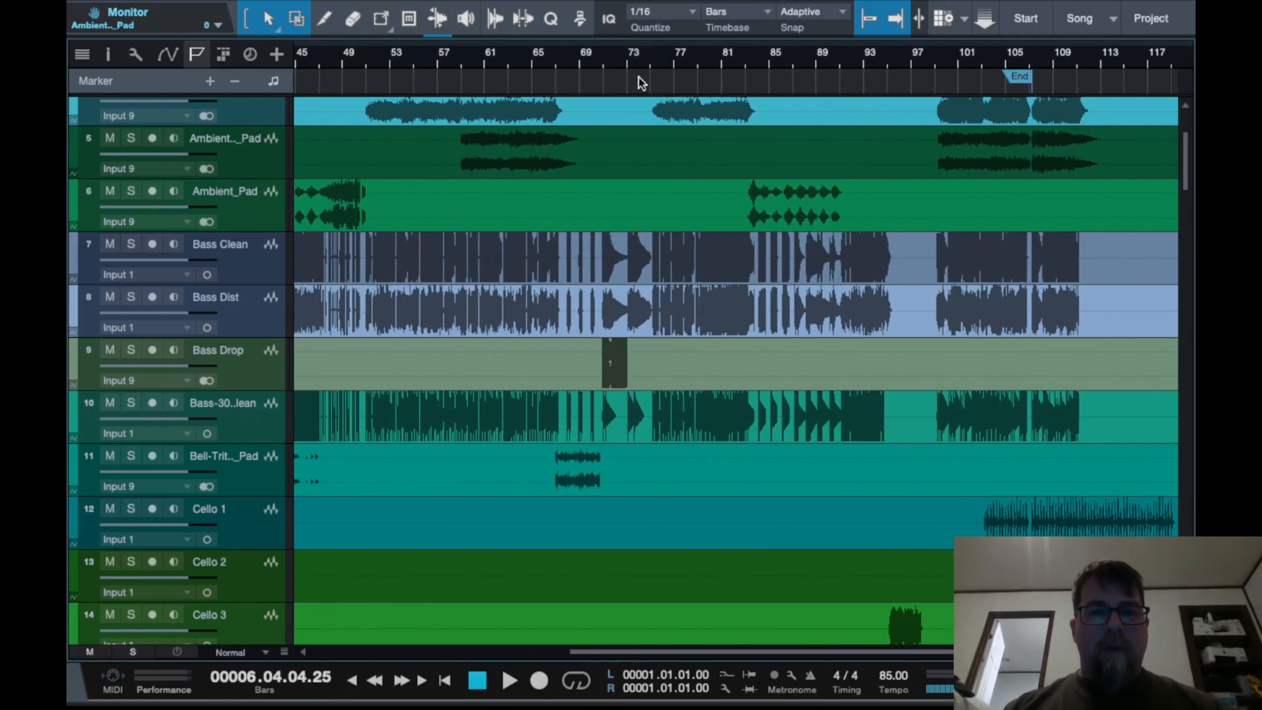
pyautogui.scroll(8, 639, 77)
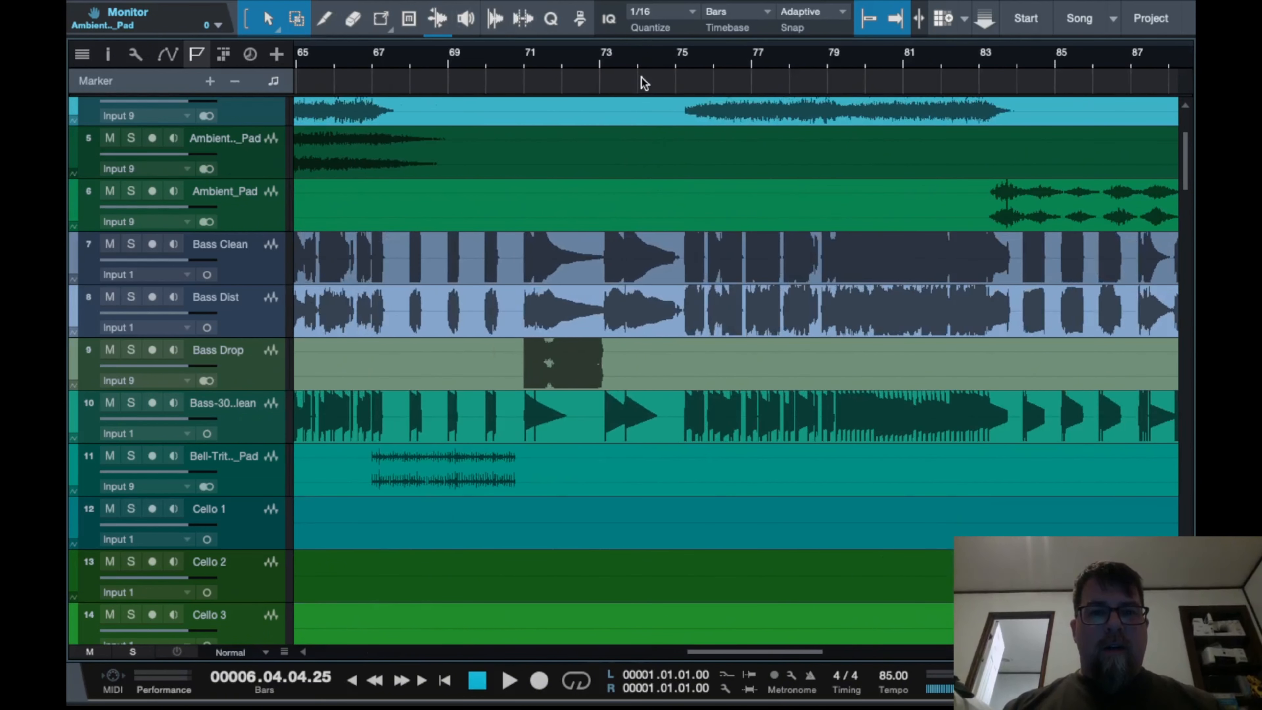
pyautogui.scroll(5, 577, 58)
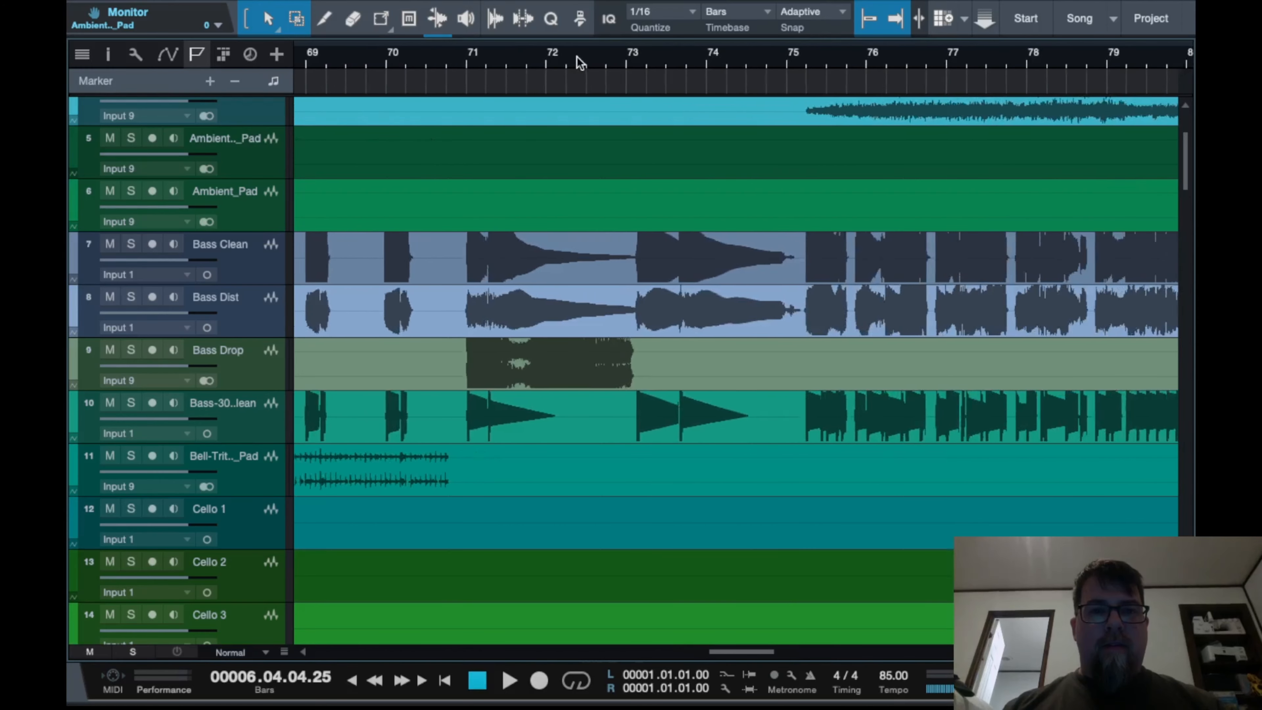
pyautogui.click(542, 50)
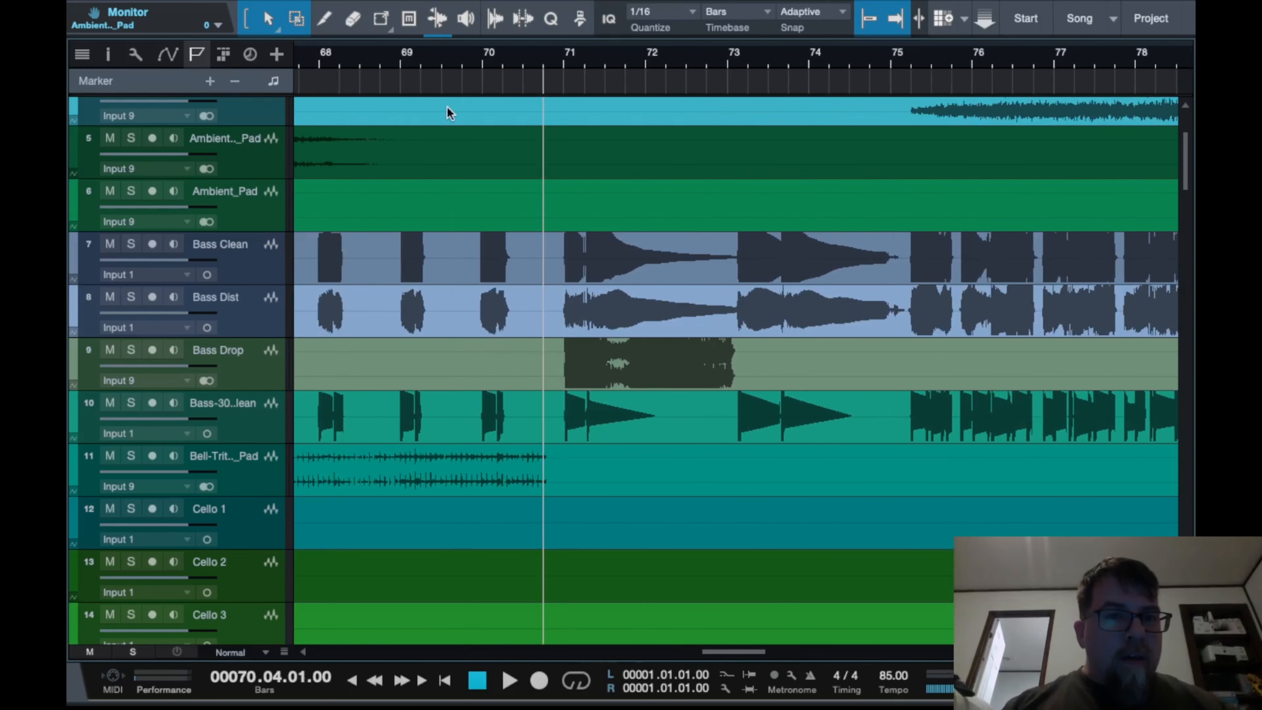
pyautogui.click(489, 57)
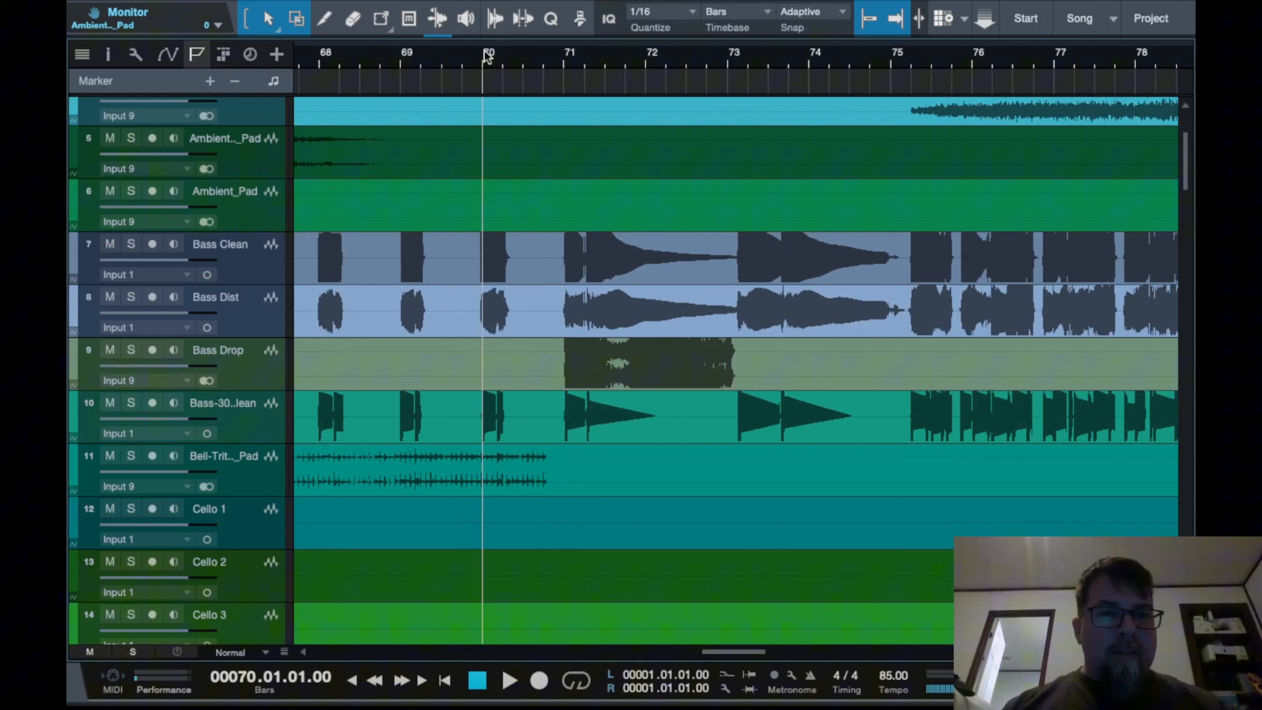
pyautogui.click(549, 59)
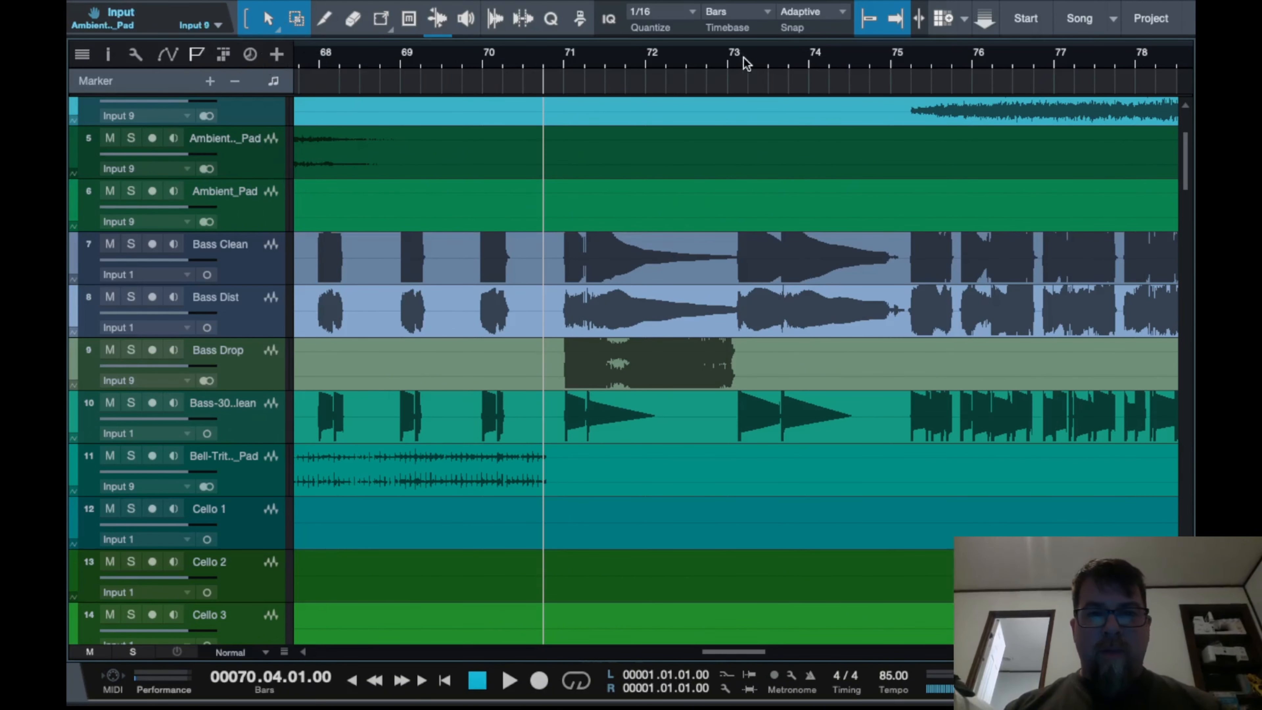
# Show the tempo track and zoom in around bar 70 beat 4
pyautogui.click(249, 55)
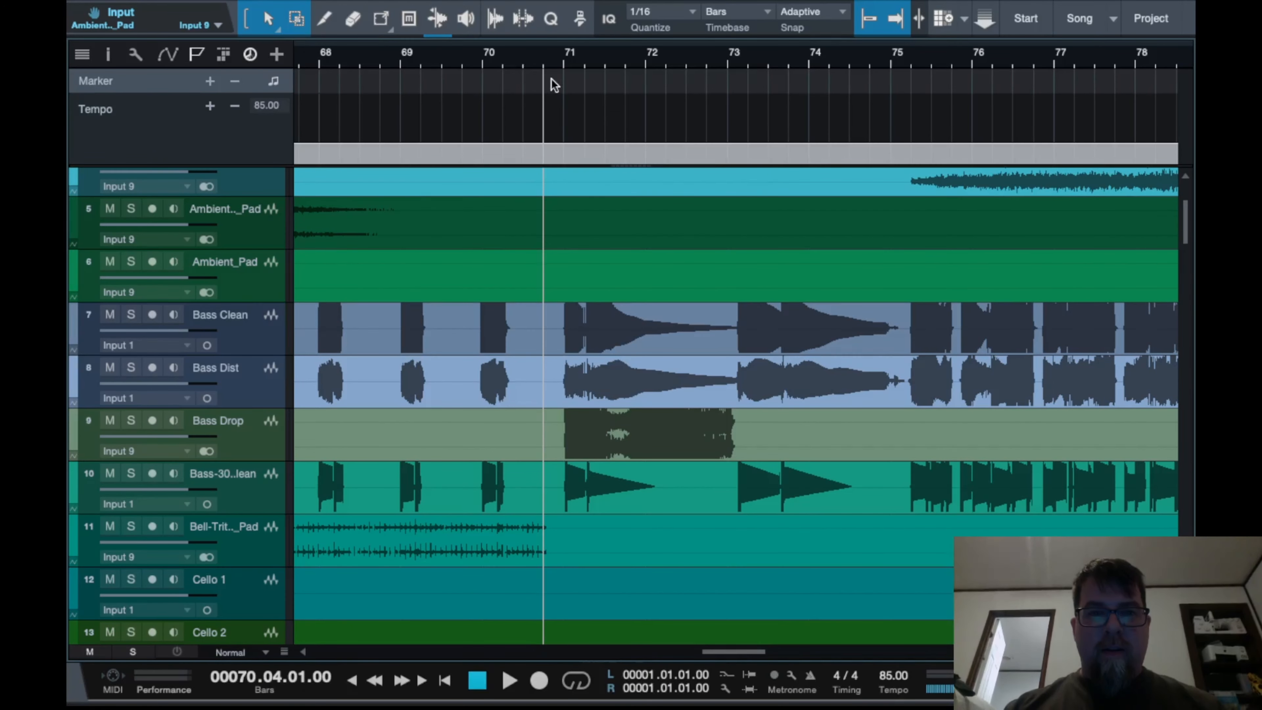
pyautogui.scroll(3, 563, 89)
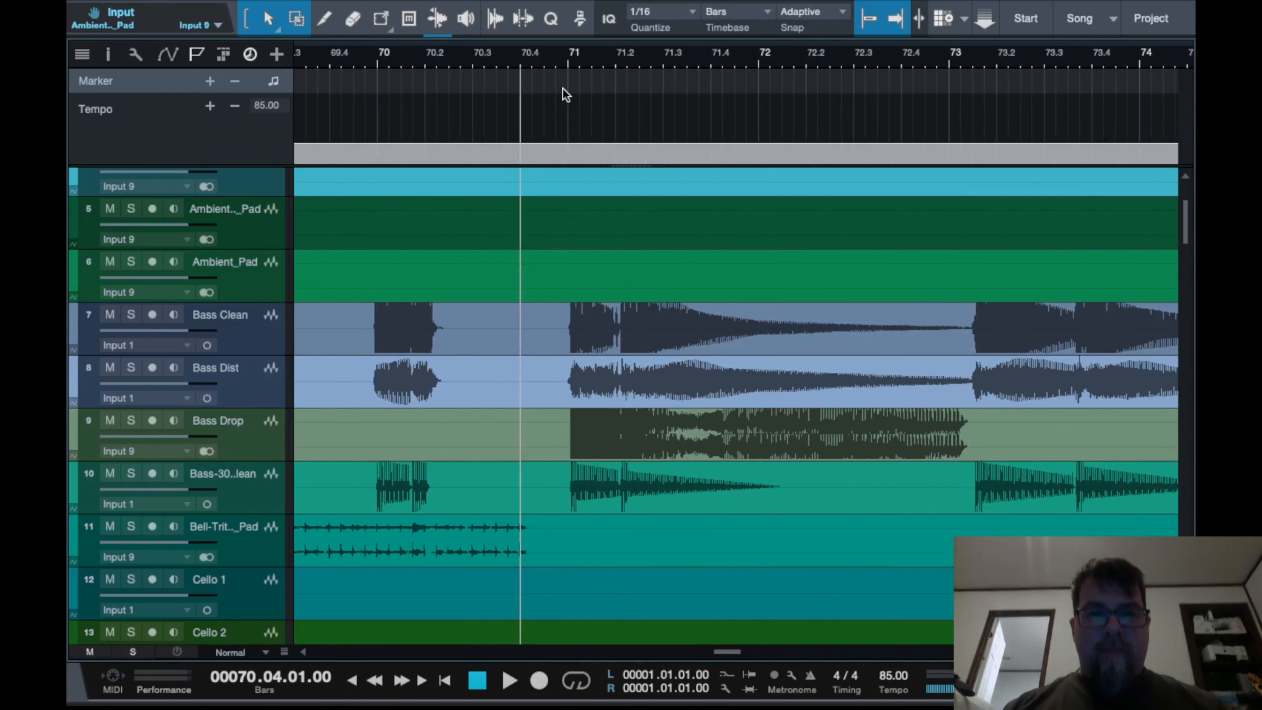
pyautogui.click(573, 60)
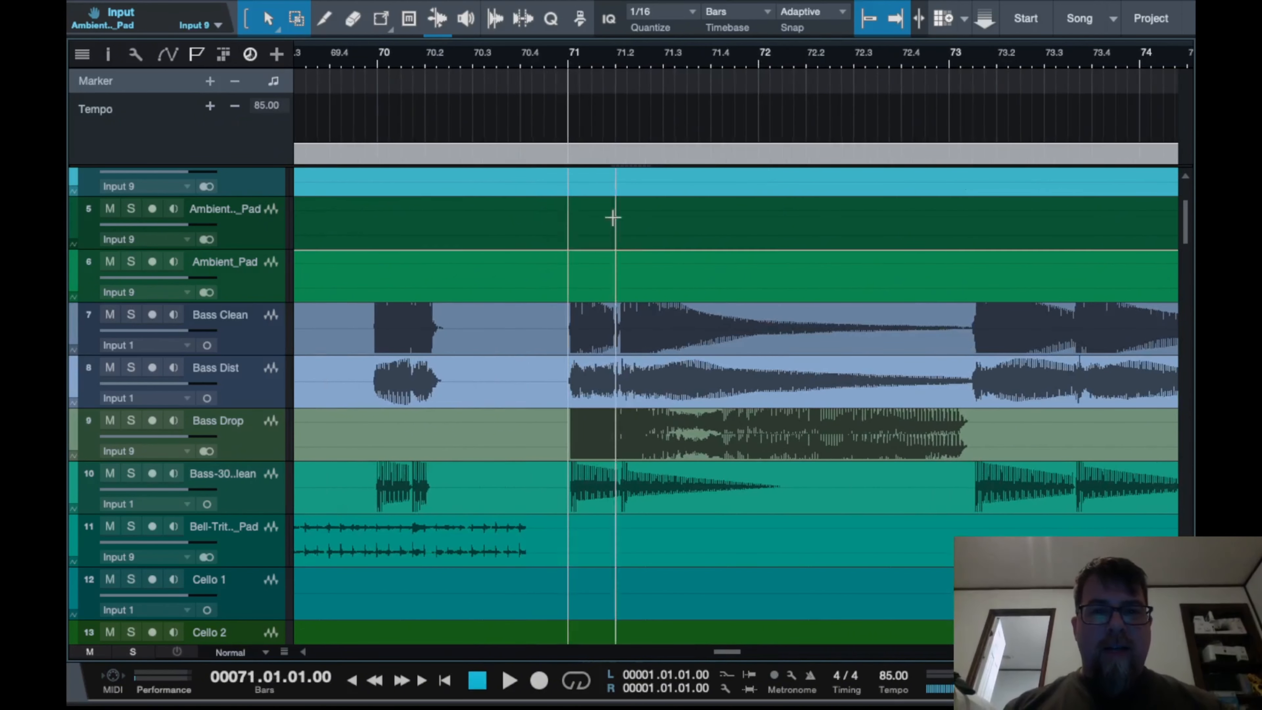
pyautogui.click(521, 51)
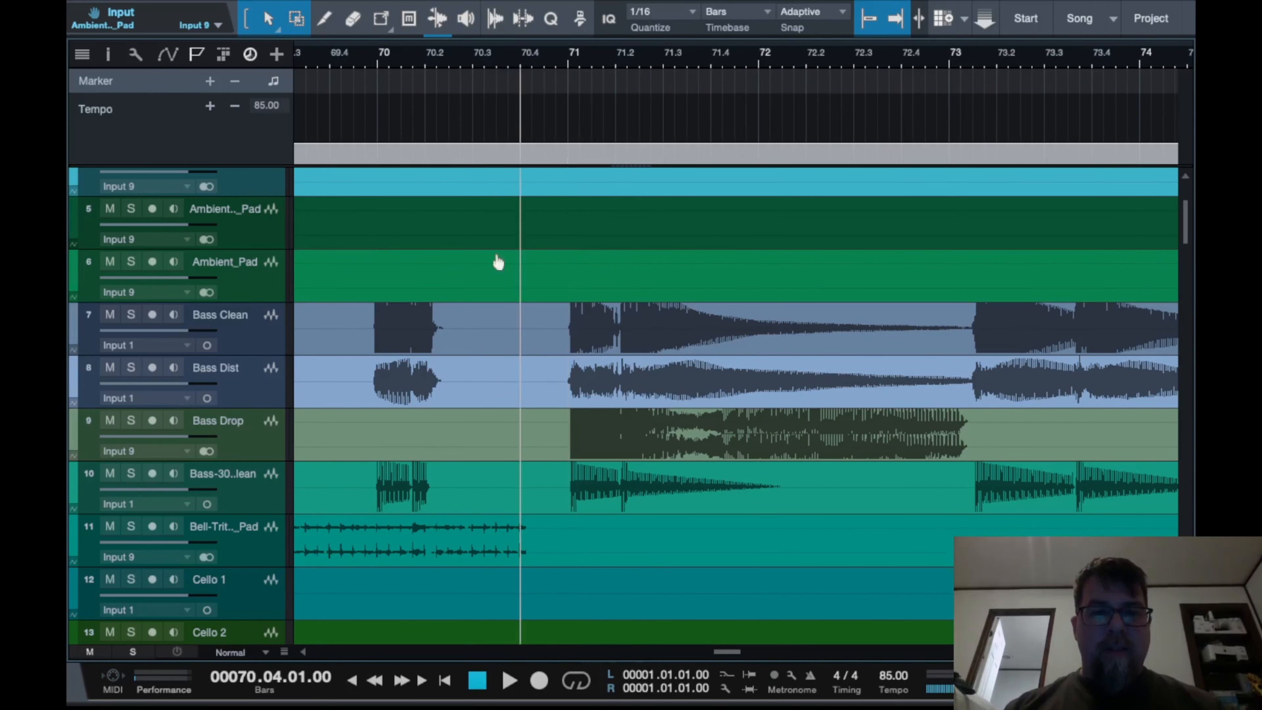
pyautogui.scroll(-5, 590, 429)
pyautogui.scroll(5, 591, 429)
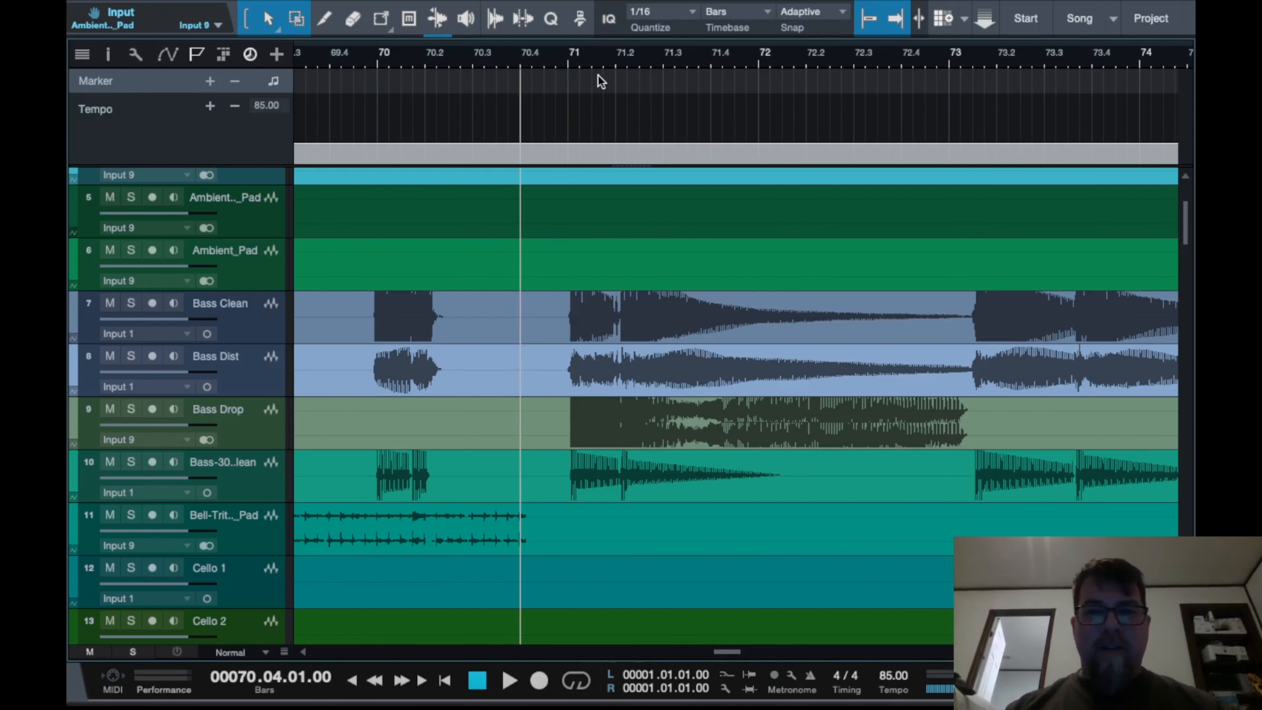
pyautogui.scroll(-4, 702, 107)
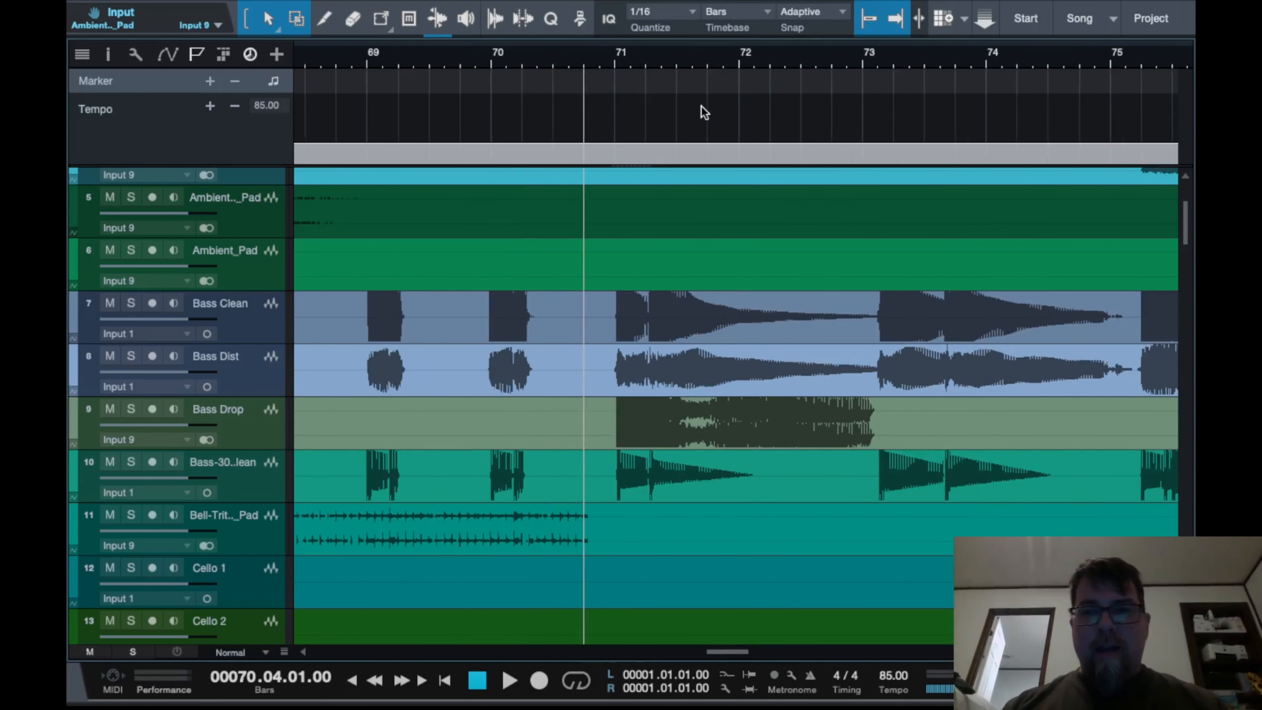
# Add a tempo point on the tempo track at bar 70 beat 4
pyautogui.hscroll(2, 701, 107)
pyautogui.click(1037, 56)
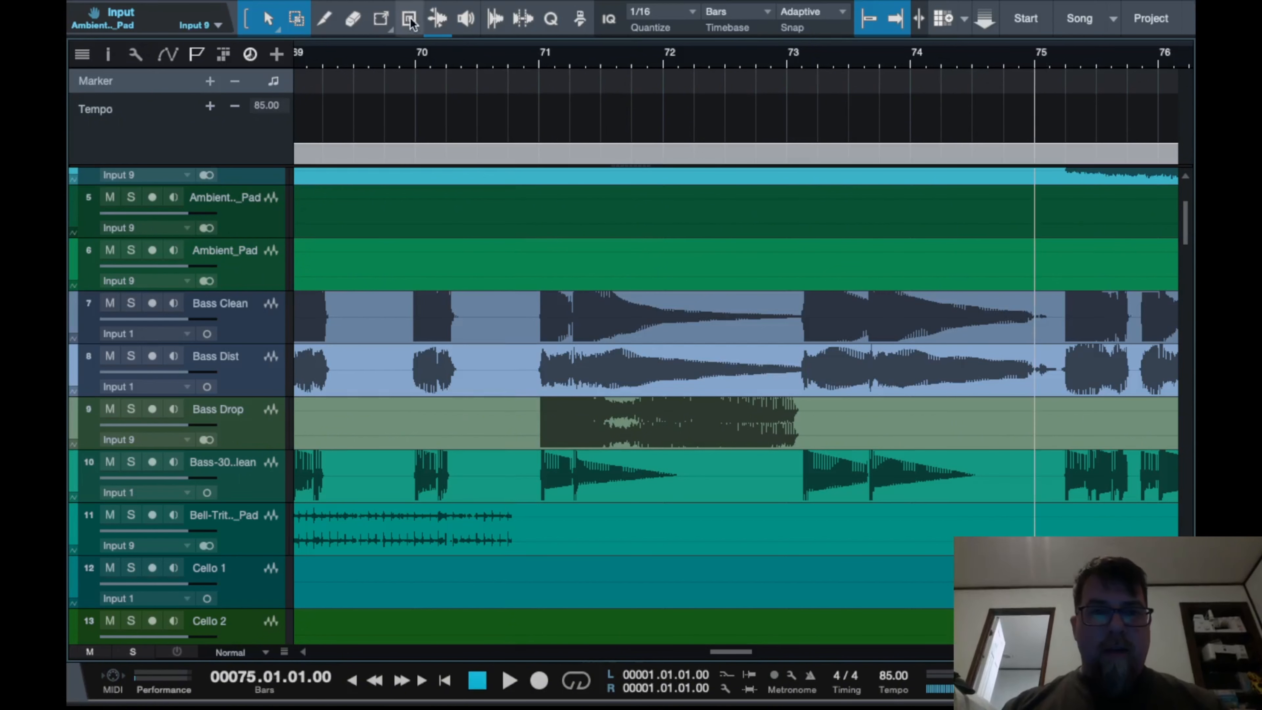
pyautogui.scroll(3, 461, 92)
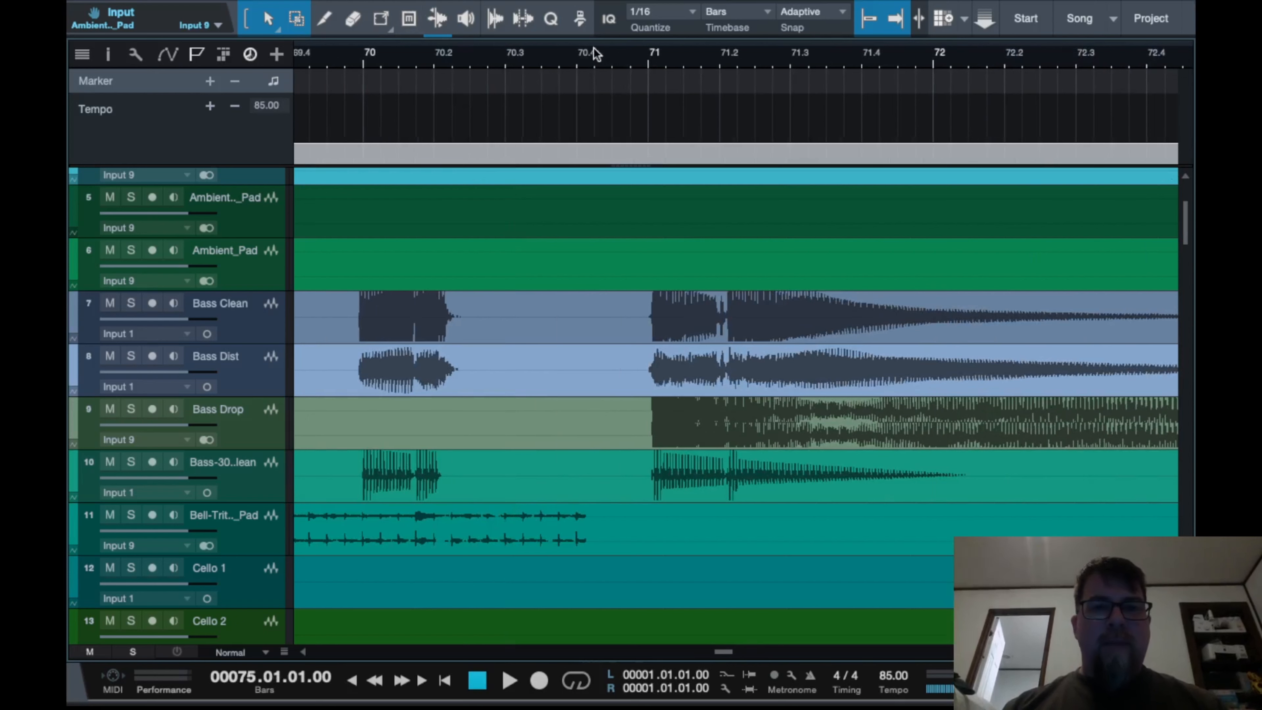
pyautogui.click(578, 54)
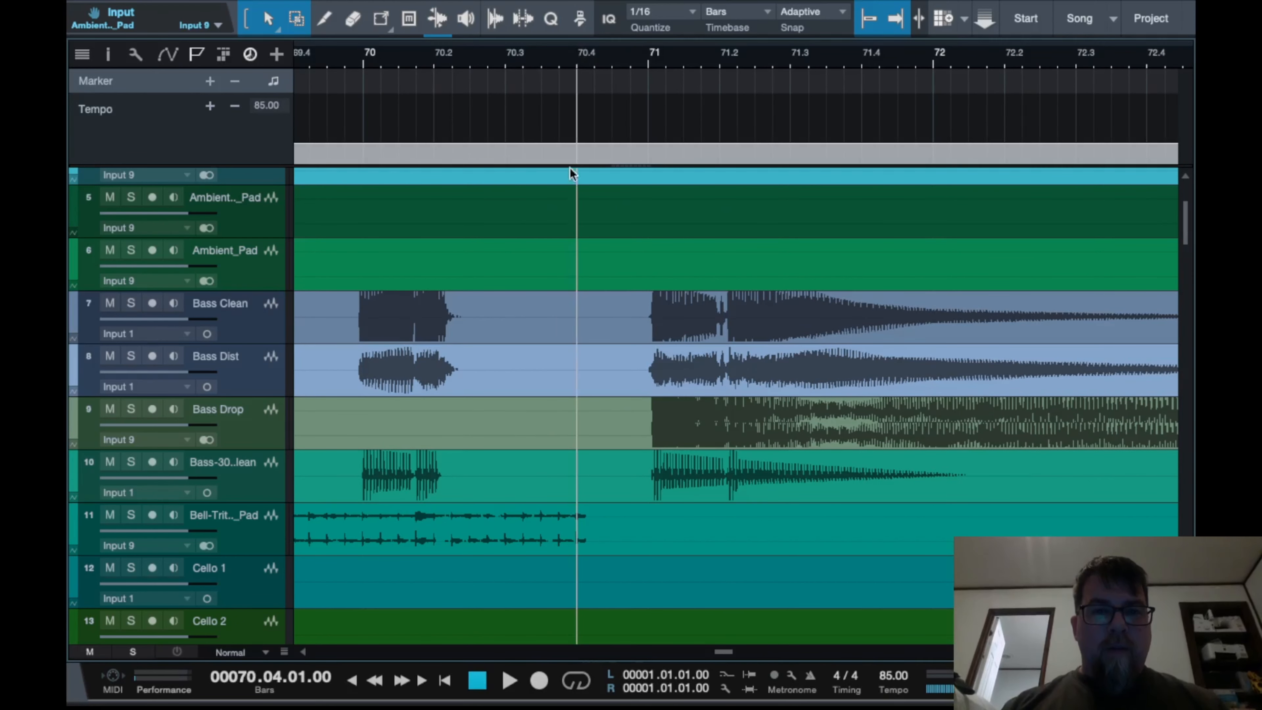
pyautogui.rightClick(578, 150)
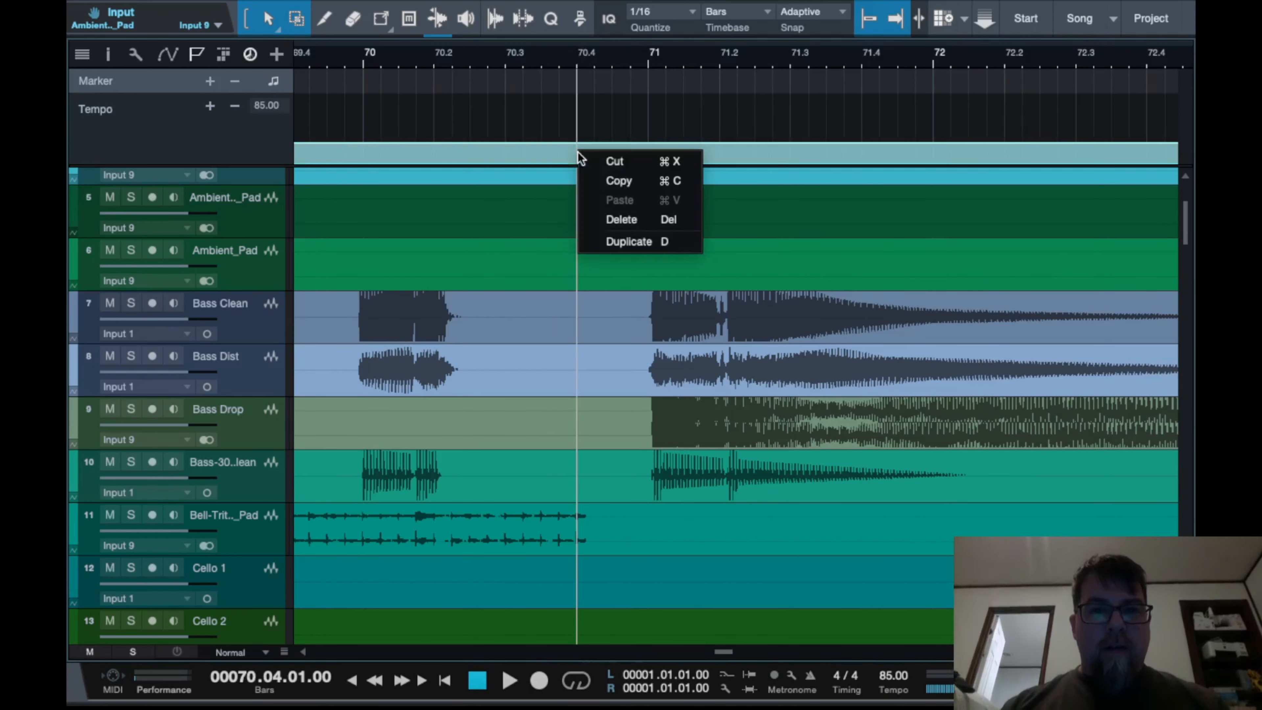
pyautogui.click(615, 158)
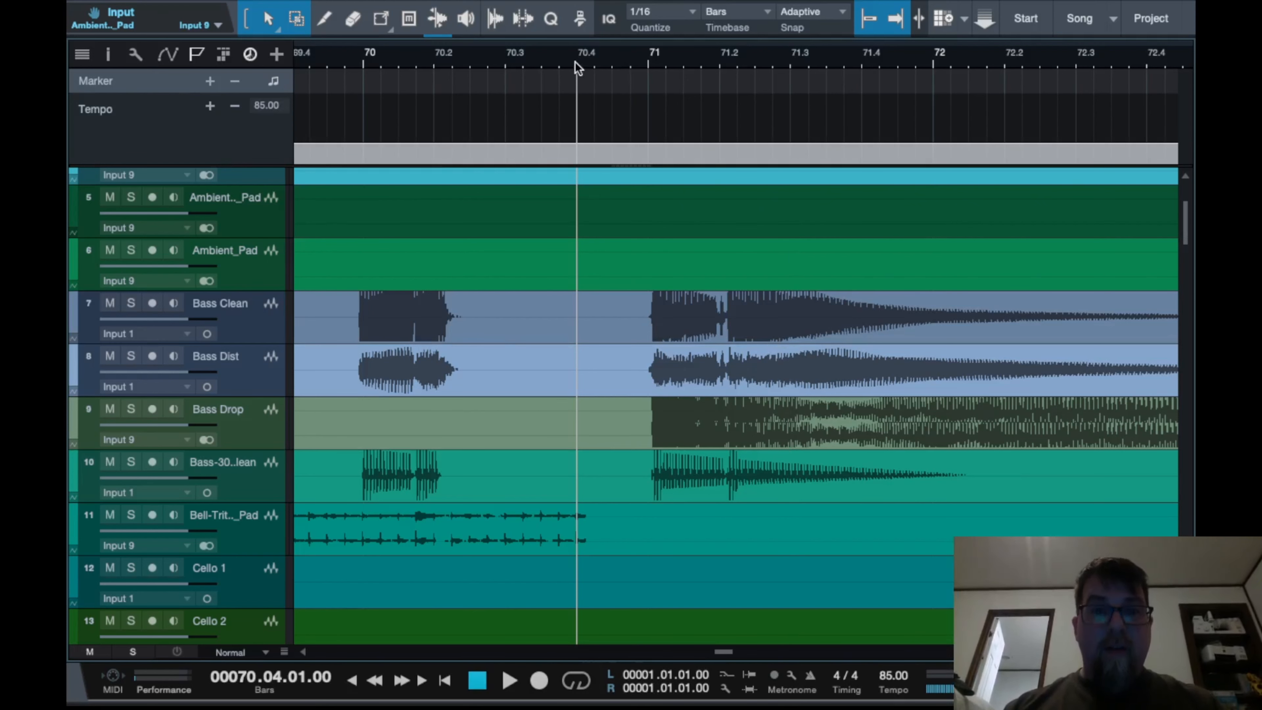
pyautogui.click(210, 106)
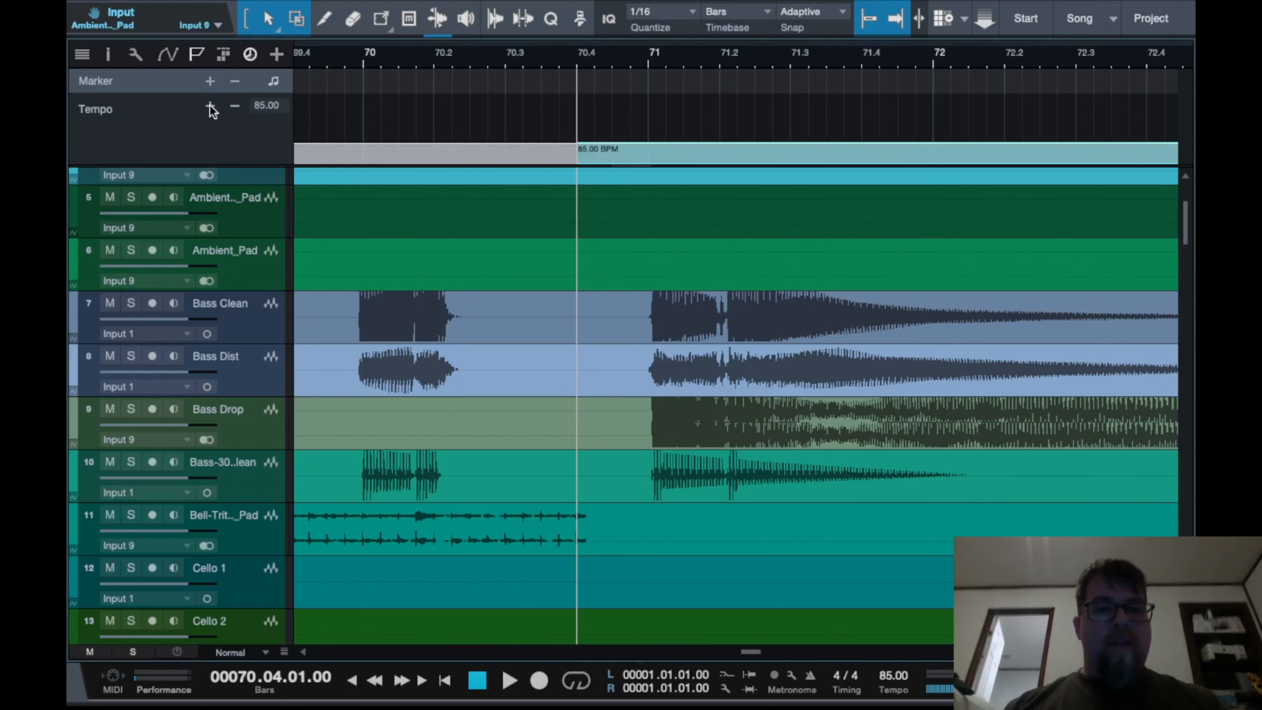
# Add a second tempo point at bar 75
pyautogui.hscroll(6, 753, 113)
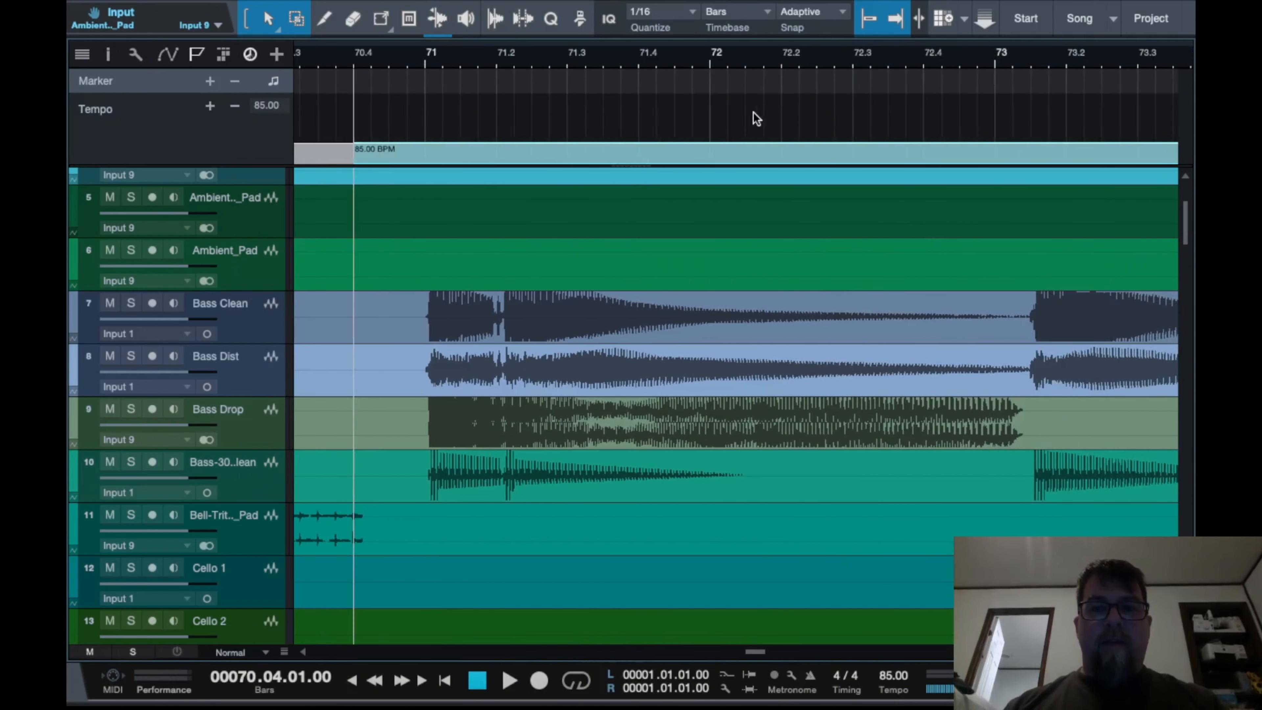
pyautogui.hscroll(8, 754, 112)
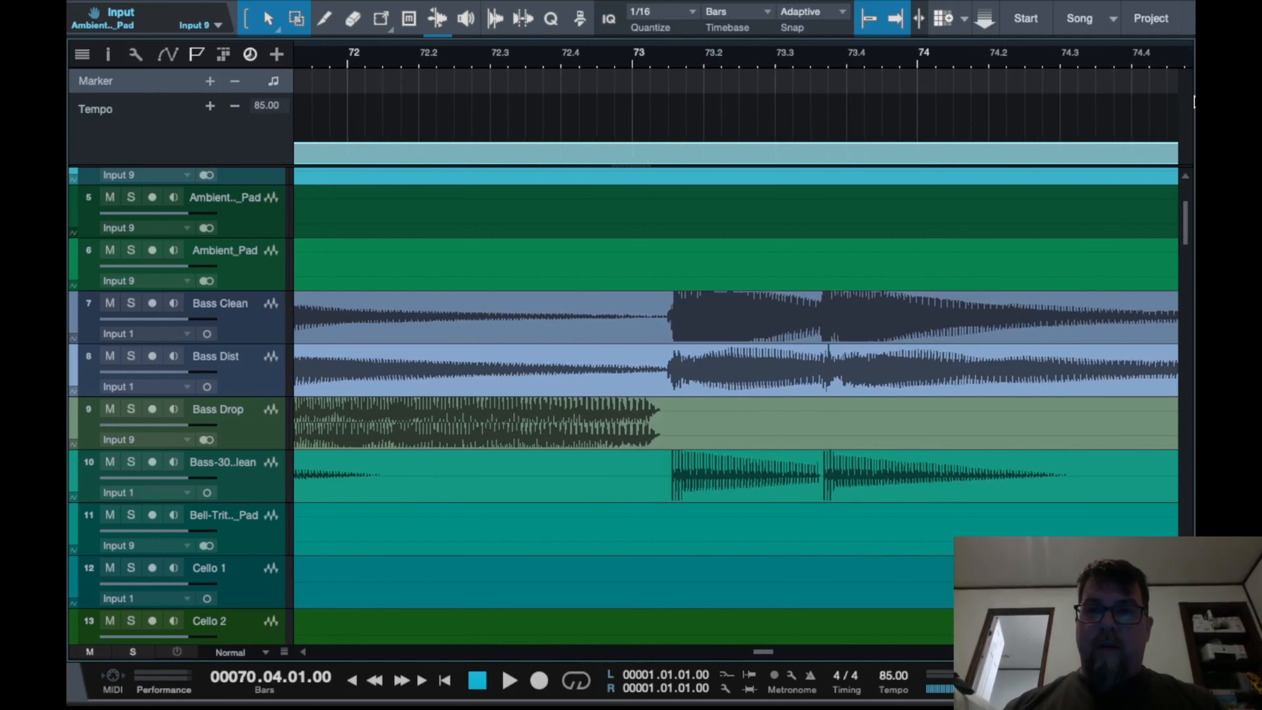
pyautogui.hscroll(5, 1016, 110)
pyautogui.click(982, 57)
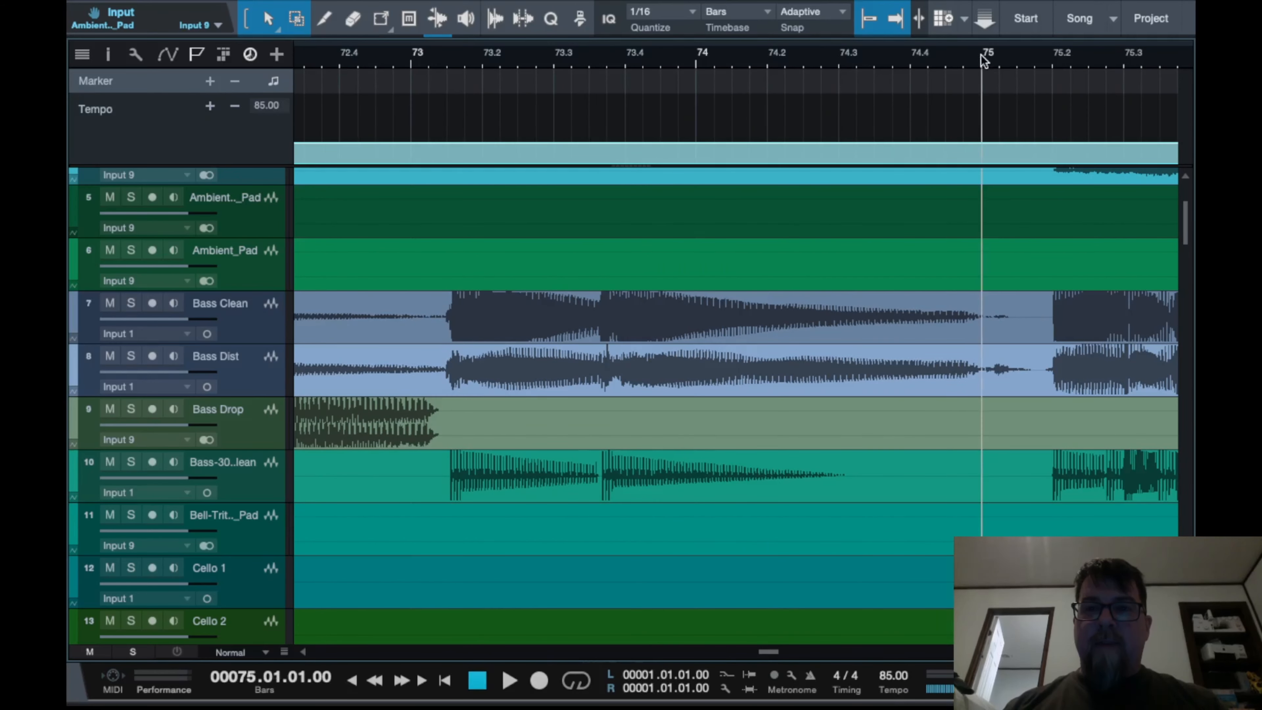
pyautogui.click(210, 106)
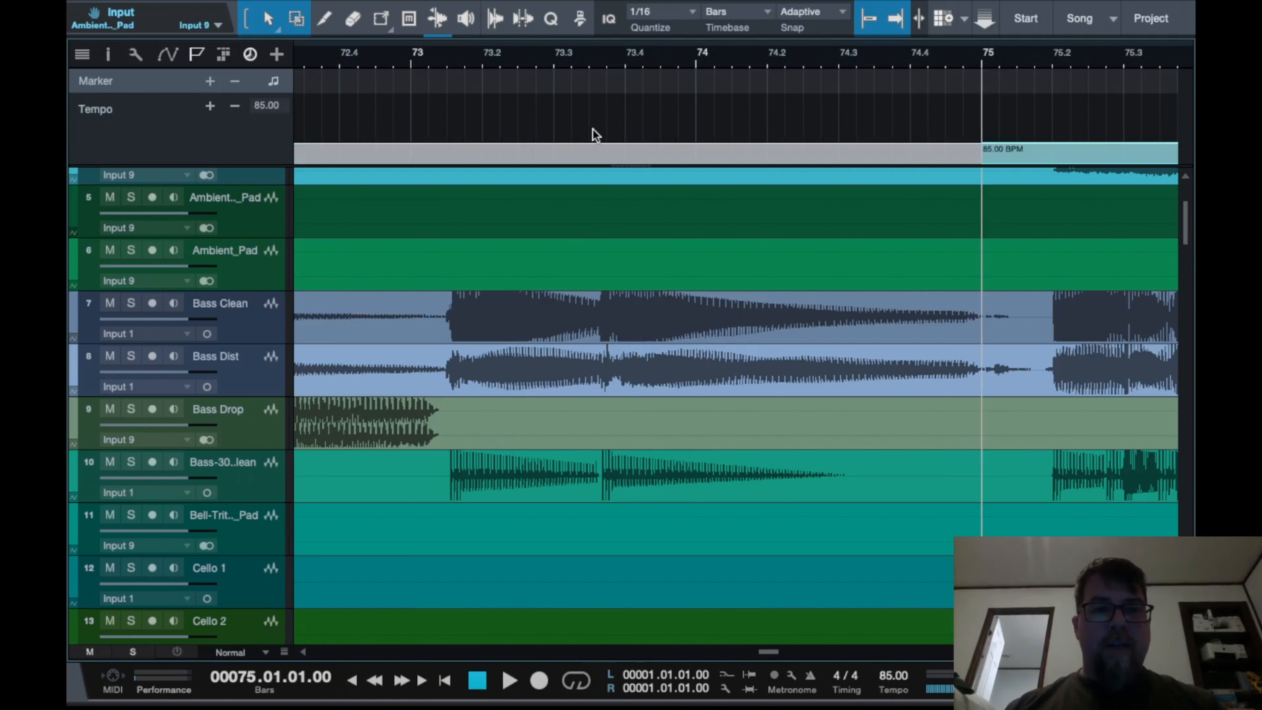
# Enlarge the tempo track and lower the segment between bar 70 beat 4 and bar 75 to 80 BPM
pyautogui.hscroll(-2, 664, 133)
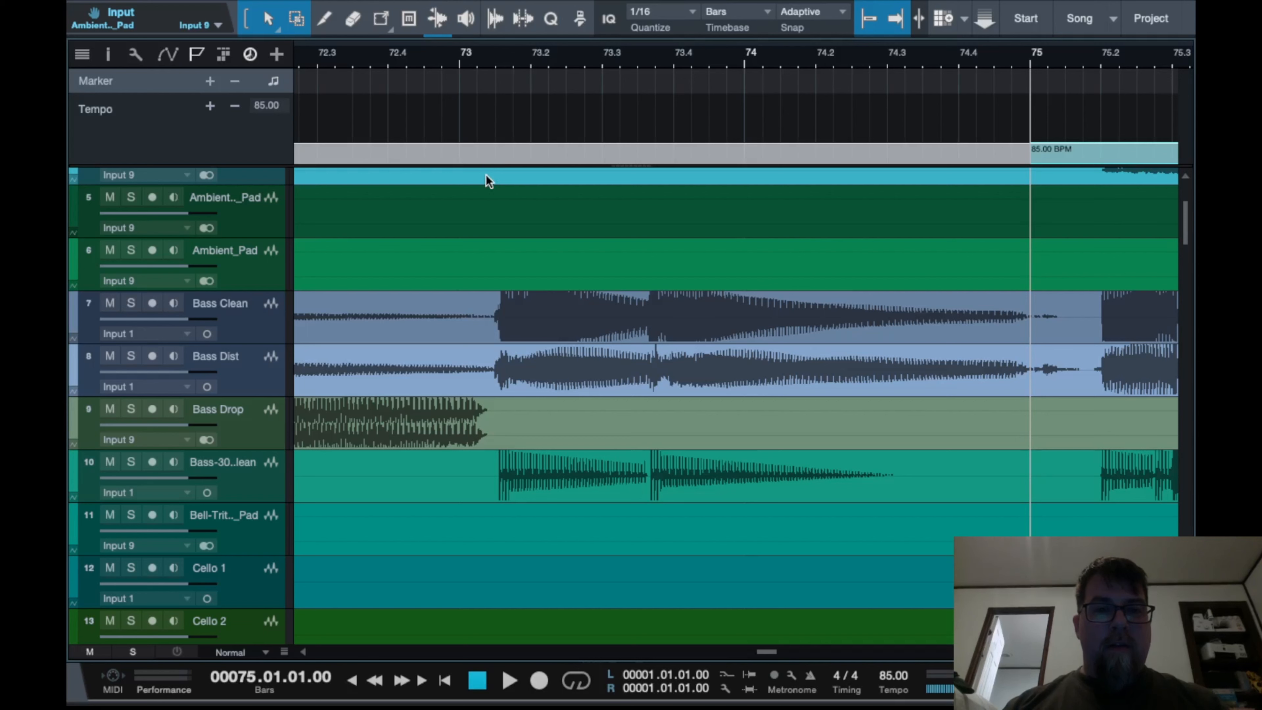
pyautogui.moveTo(501, 164); pyautogui.dragTo(487, 448)
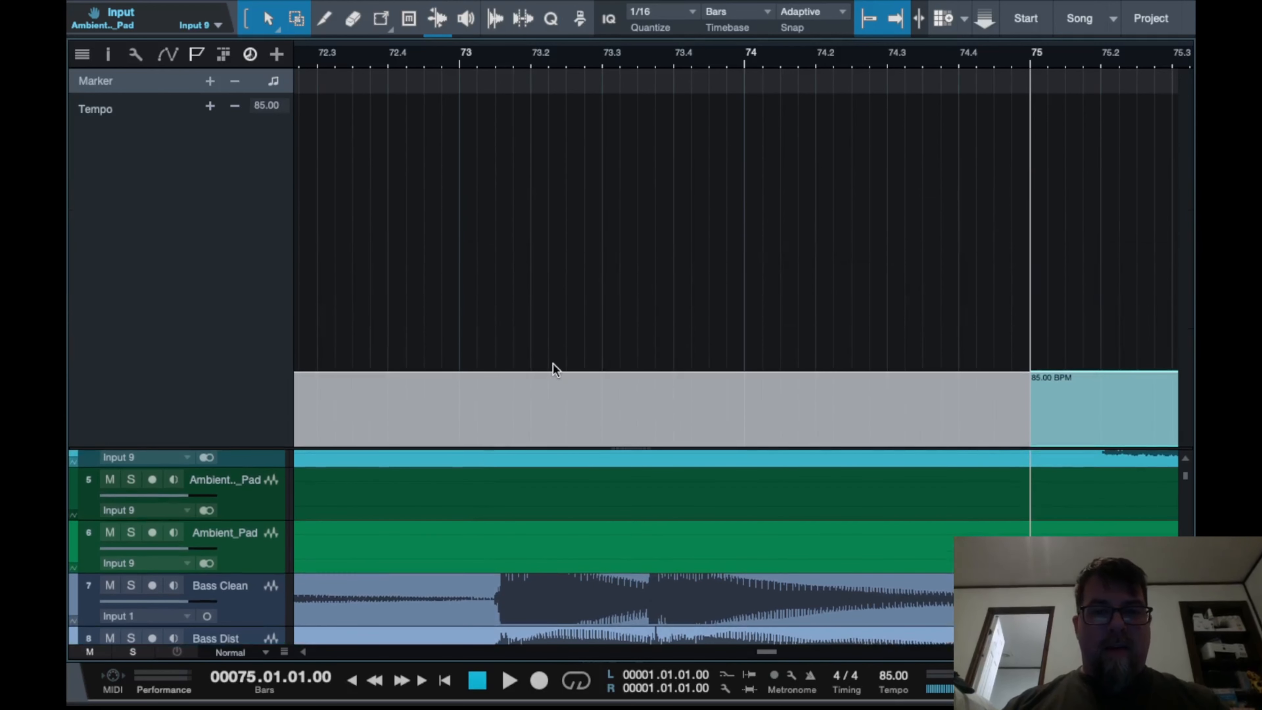
pyautogui.click(555, 379)
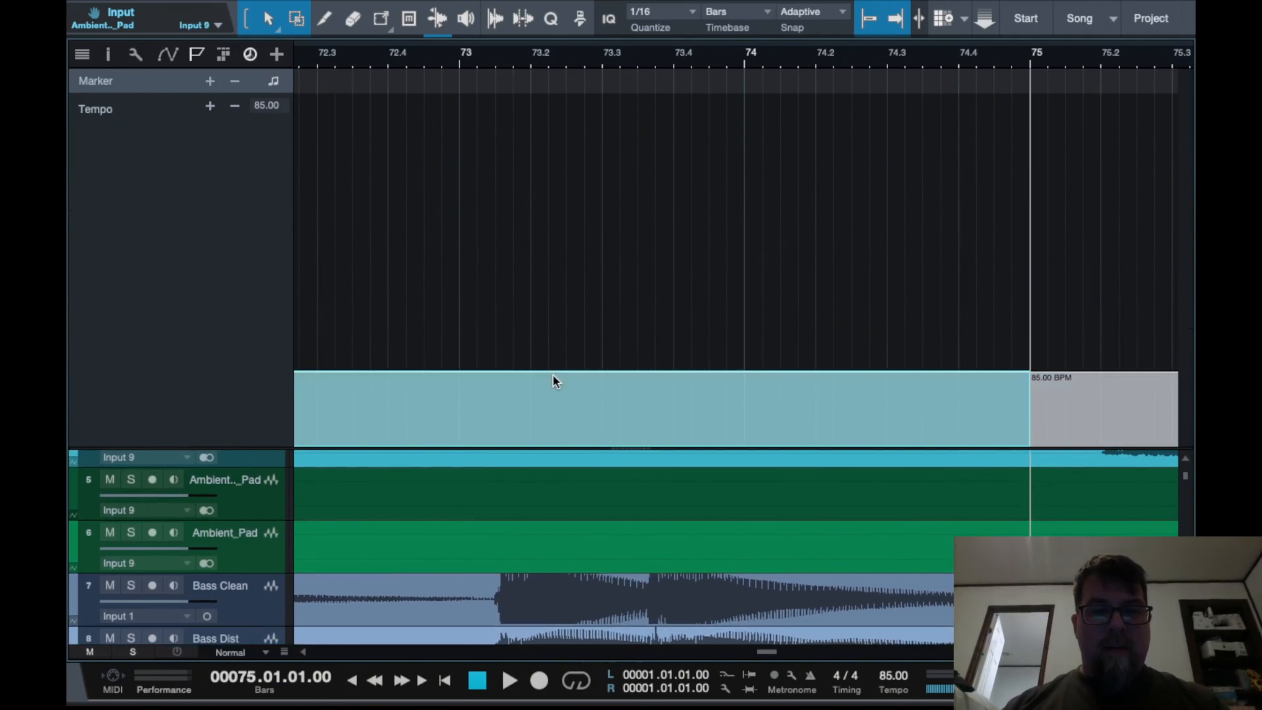
pyautogui.scroll(-4, 546, 366)
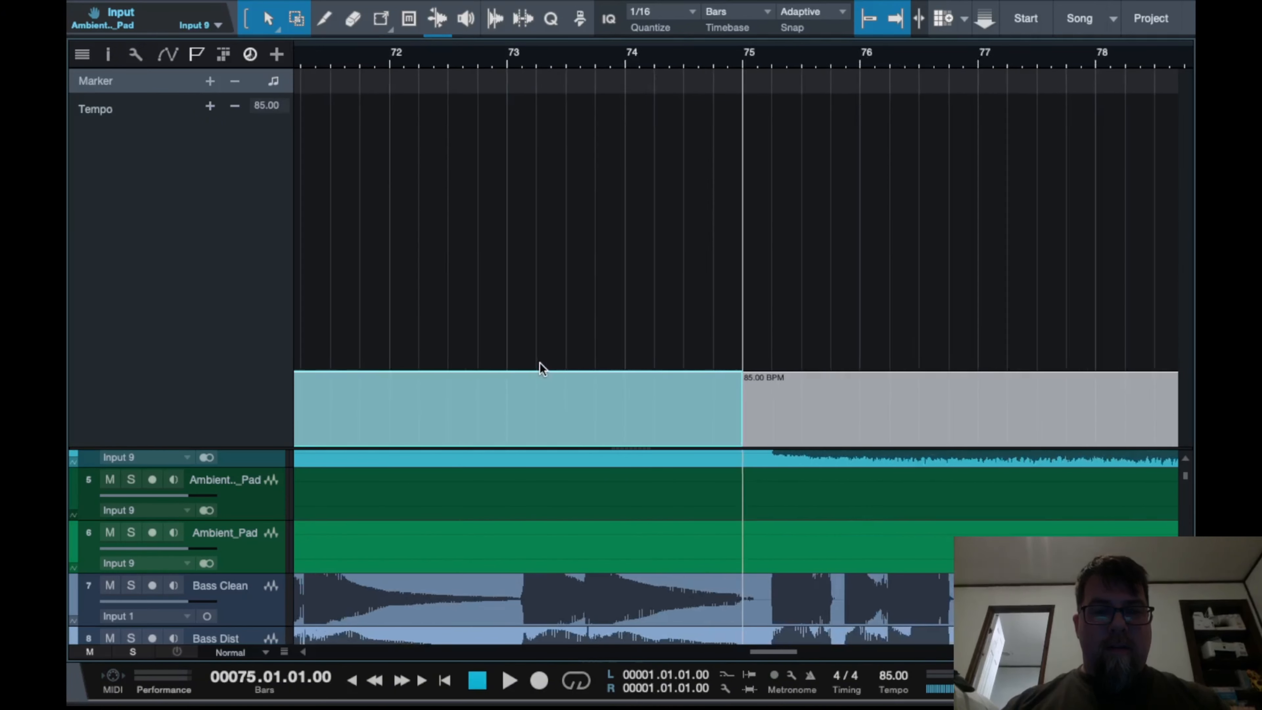
pyautogui.hscroll(-3, 545, 366)
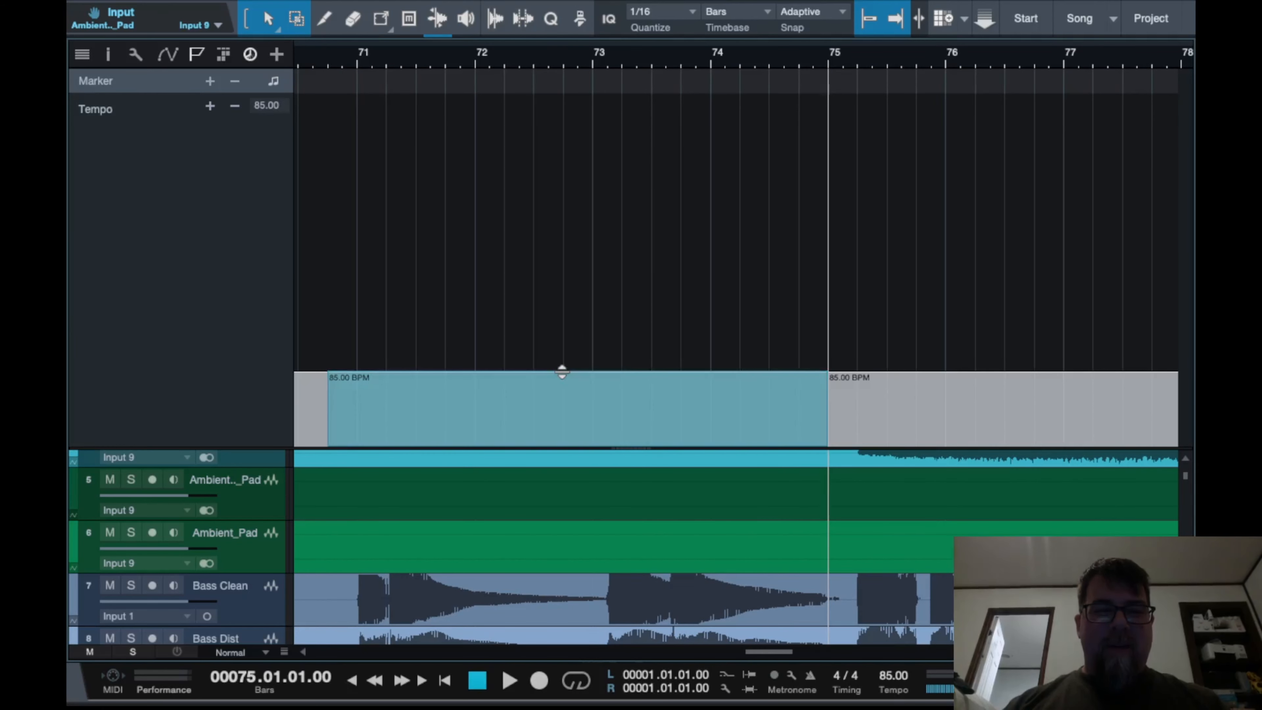
pyautogui.moveTo(562, 371); pyautogui.dragTo(562, 375)
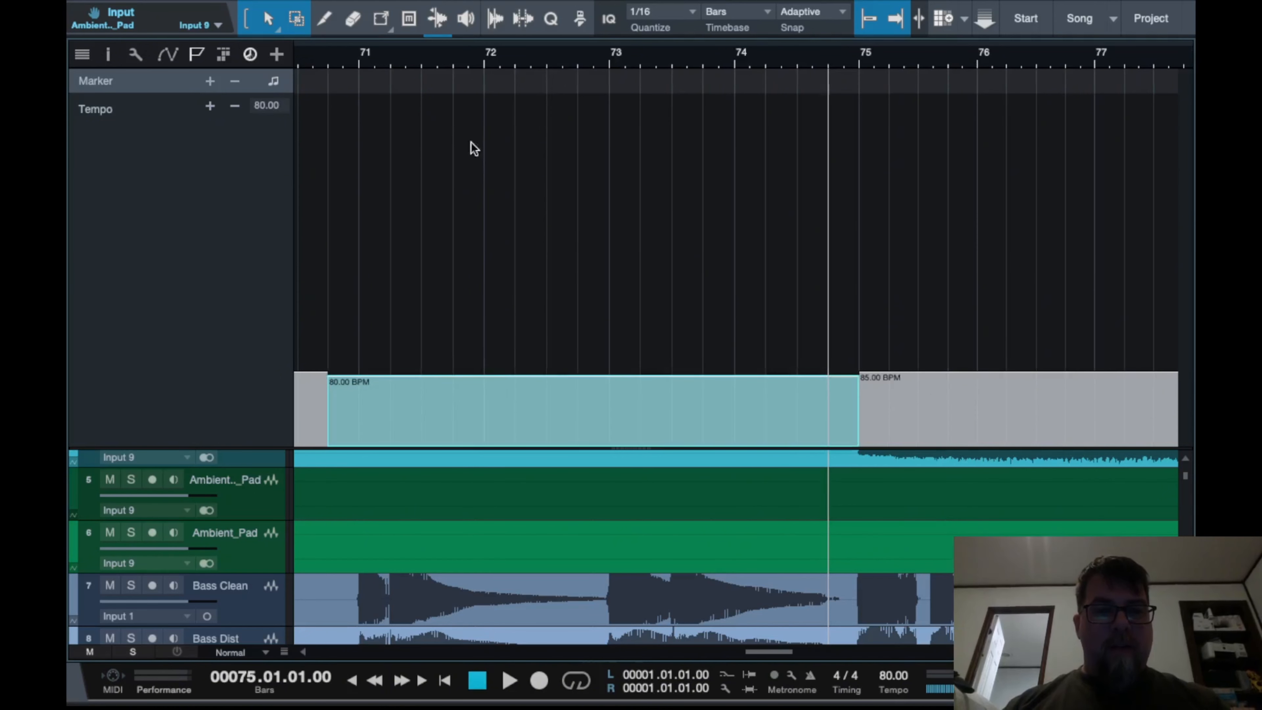
# Try entering a new tempo value for the slowed segment
pyautogui.click(468, 65)
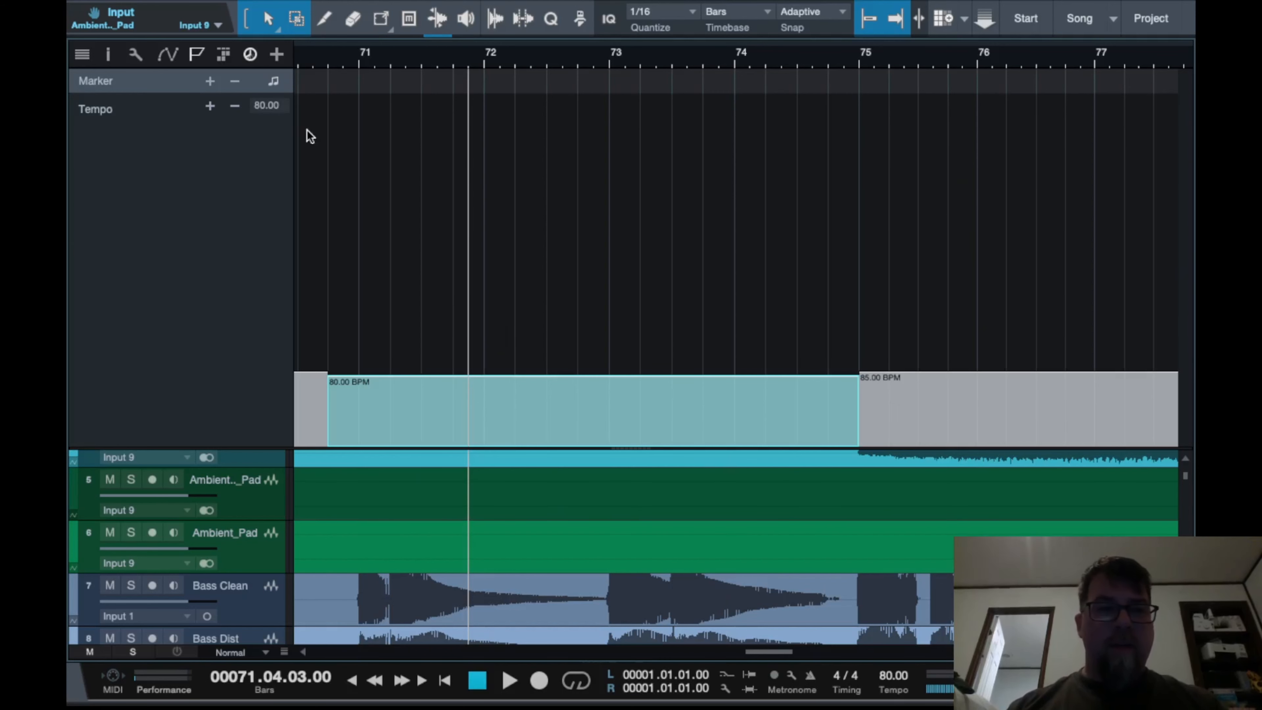
pyautogui.write('85')
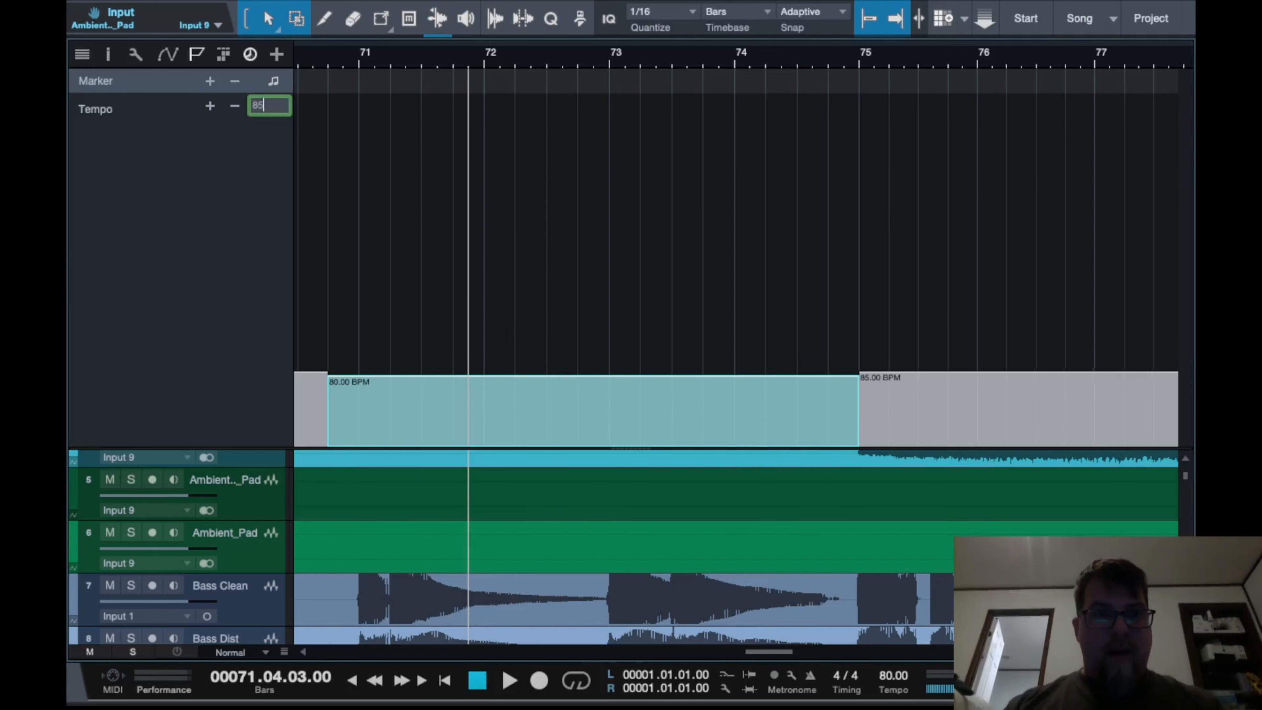
pyautogui.press('Return')
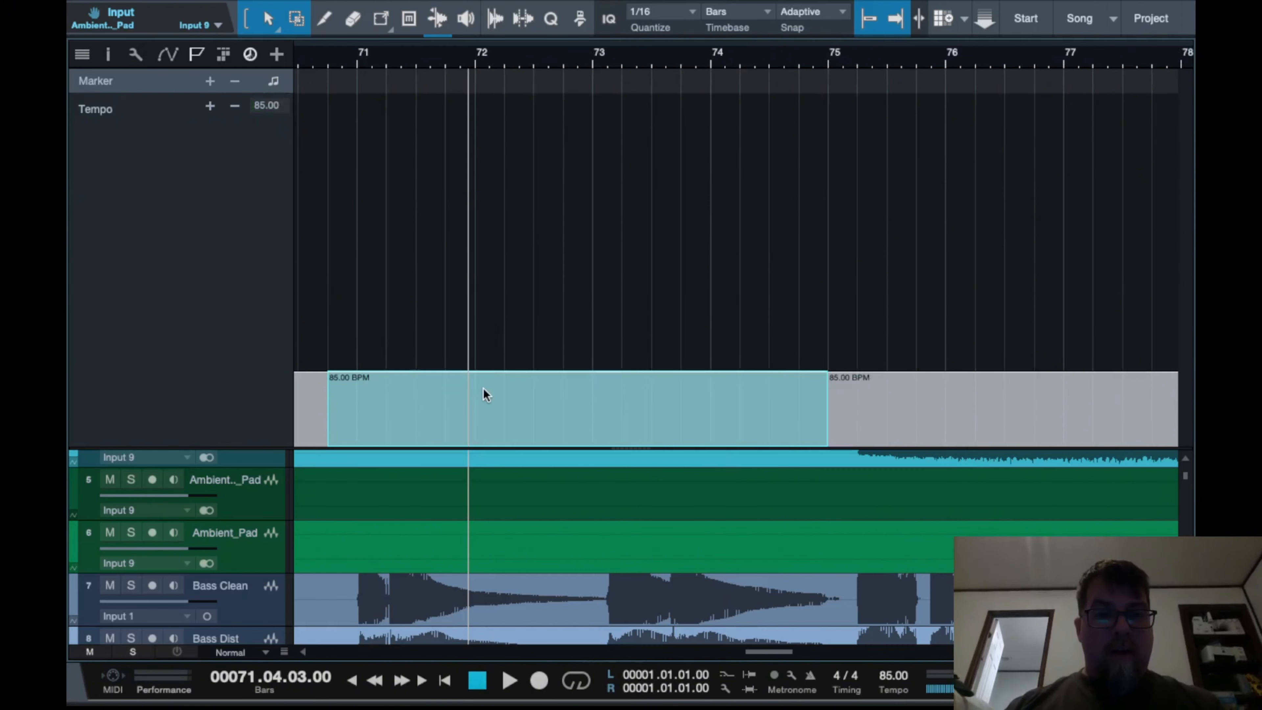
# Enter 80 BPM as the tempo of the slowed segment
pyautogui.click(263, 106)
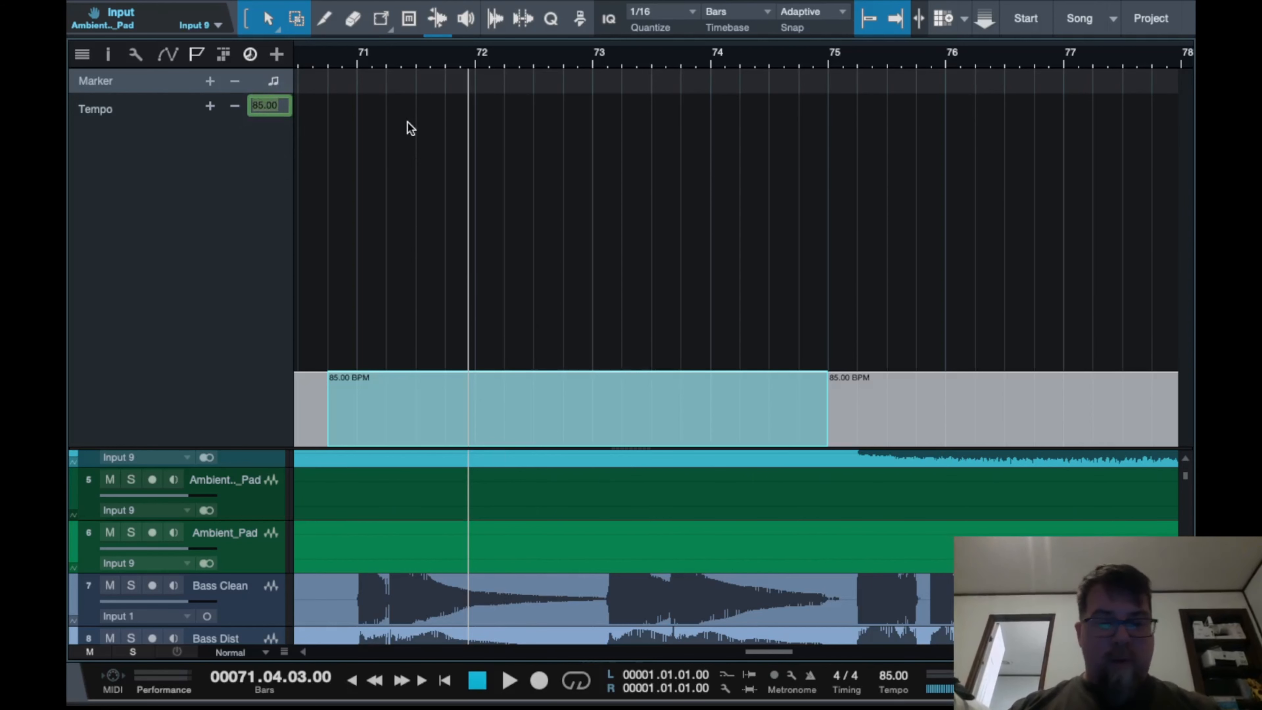
pyautogui.write('80')
pyautogui.press('Return')
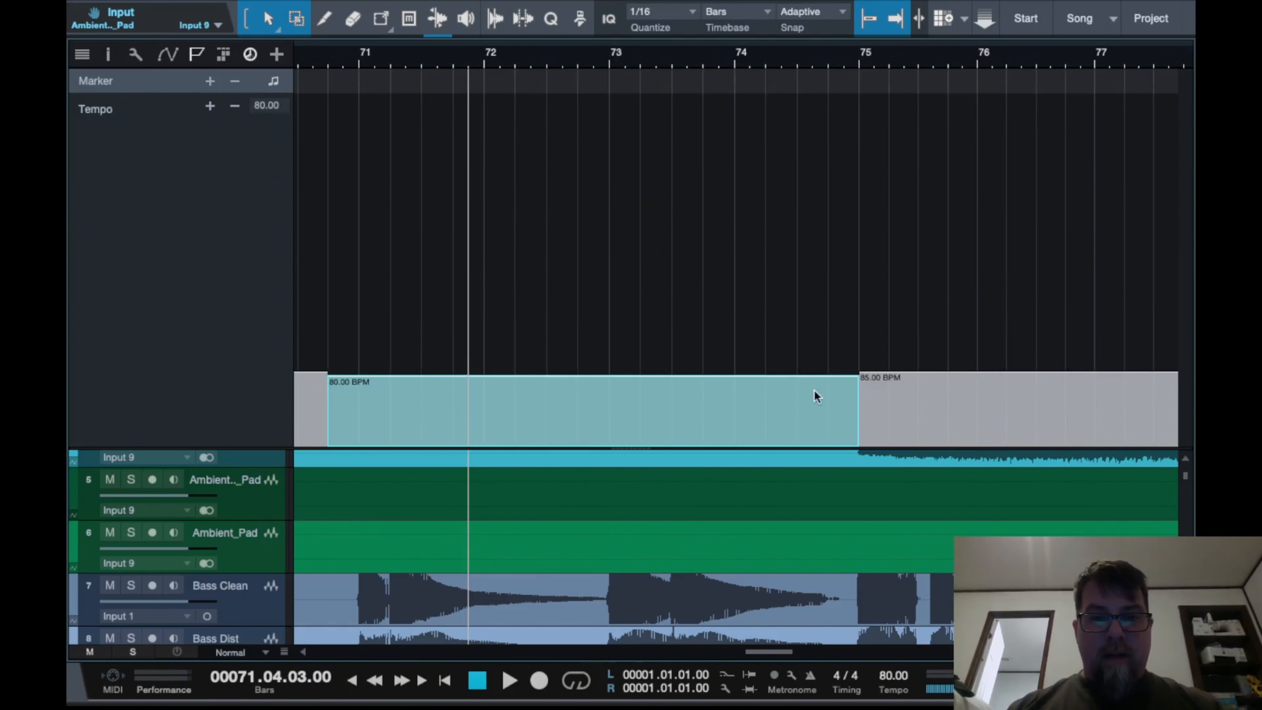
# Play the passage from bar 70 and set the slowed segment's tempo to 80 BPM
pyautogui.hscroll(-3, 644, 415)
pyautogui.scroll(-1, 644, 408)
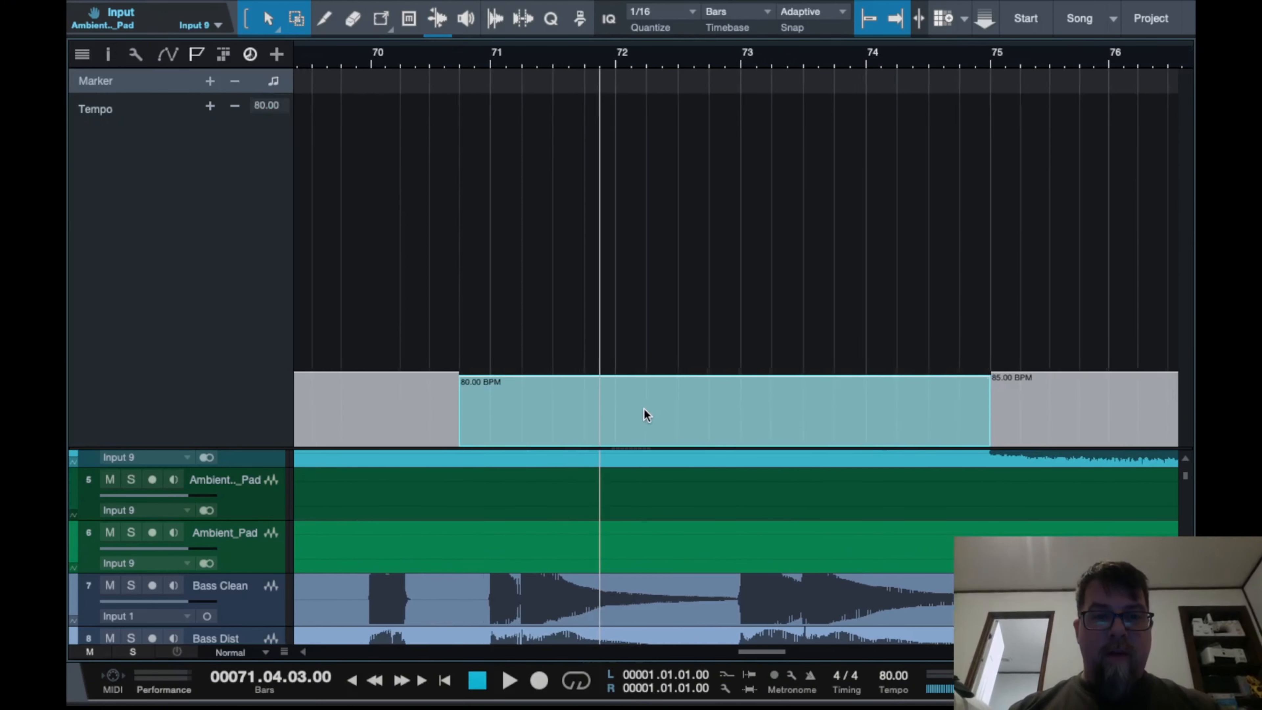
pyautogui.click(430, 57)
pyautogui.press('space')
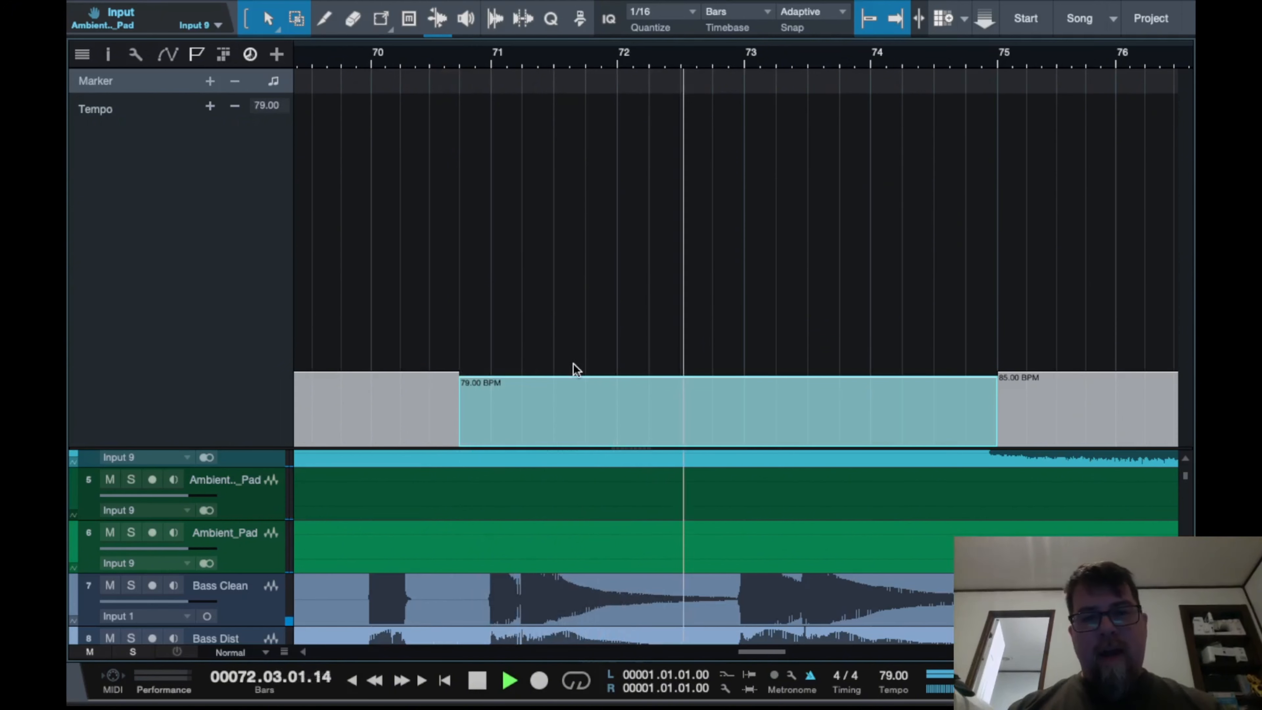
pyautogui.press('space')
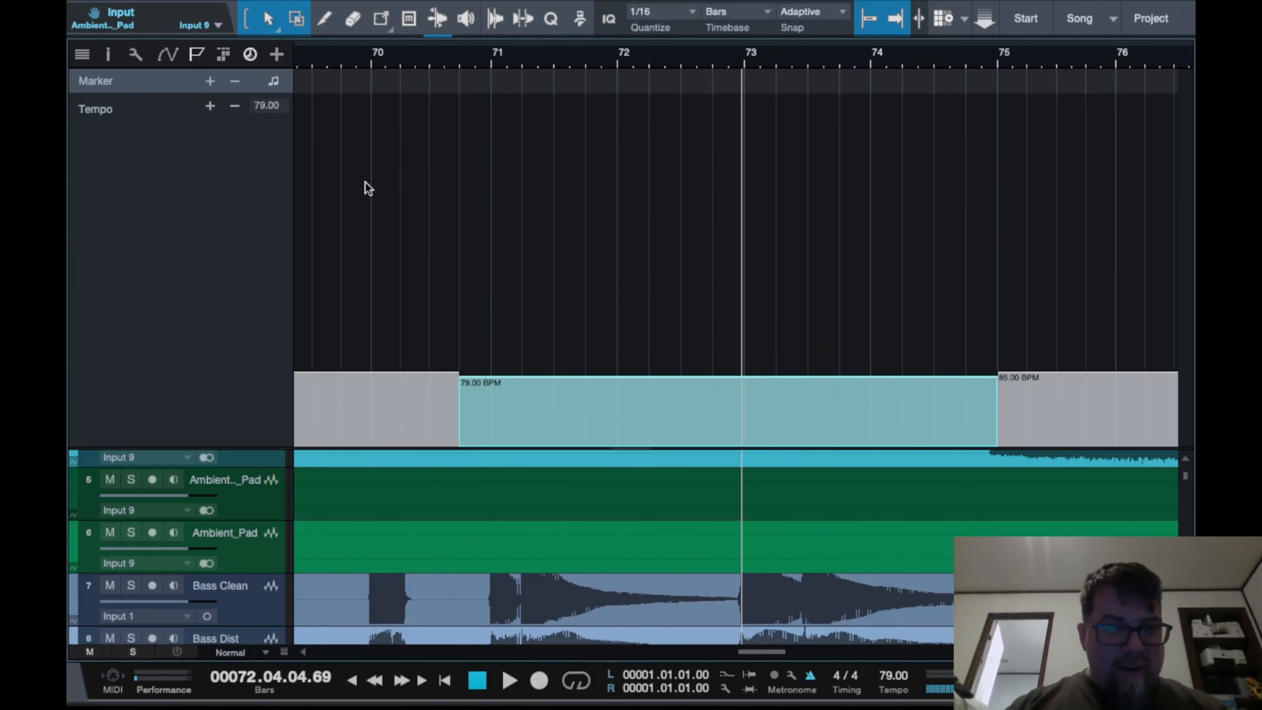
pyautogui.write('80')
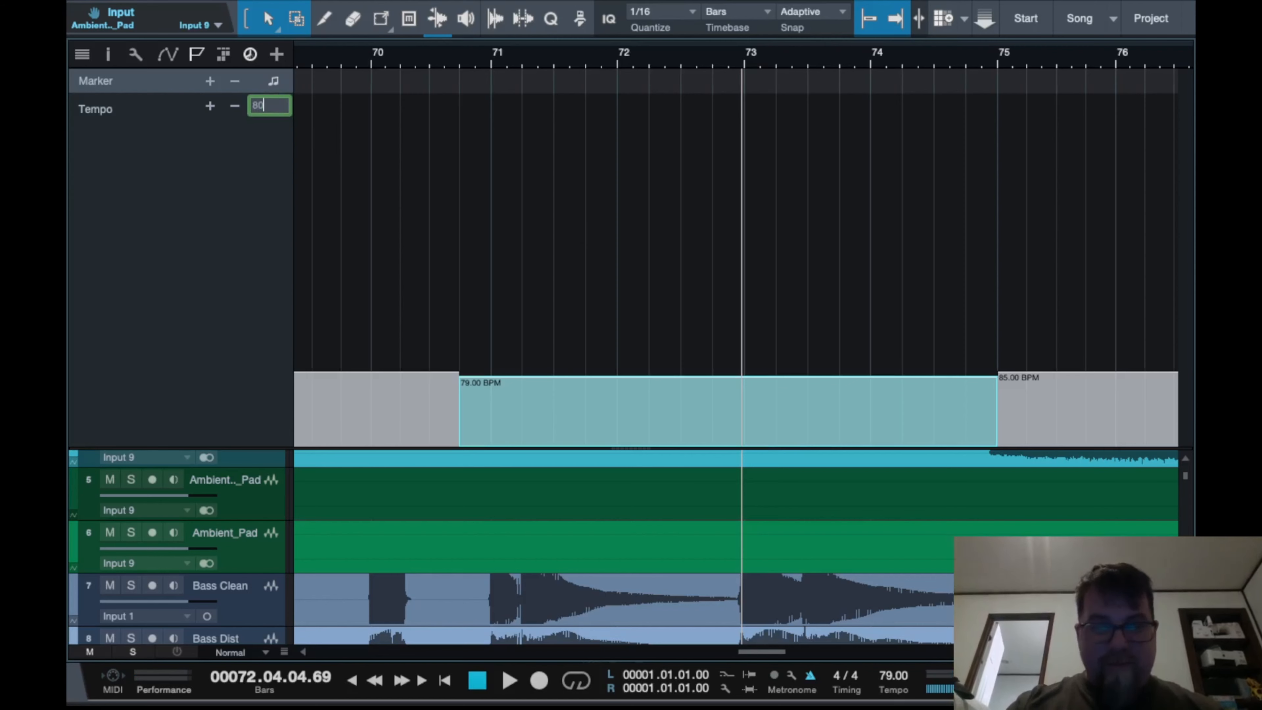
pyautogui.press('Return')
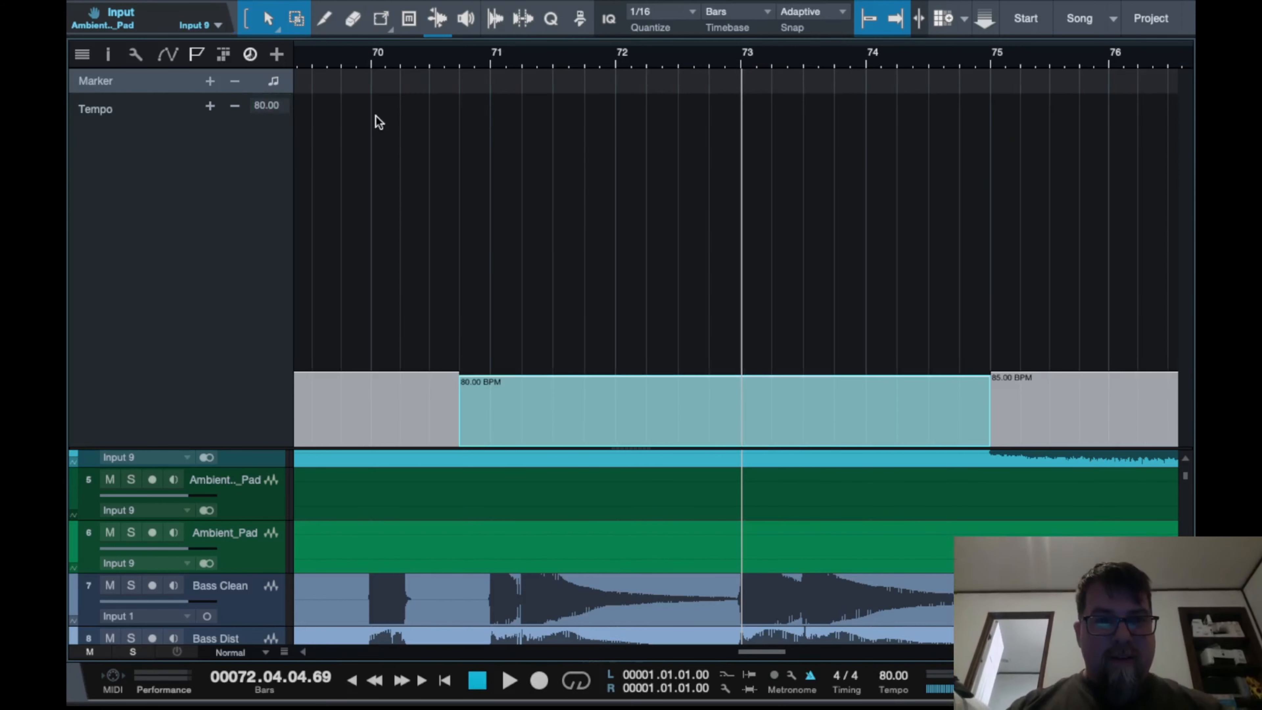
# Play back from just before bar 70 through bar 75 to check the tempo slowdown
pyautogui.click(452, 50)
pyautogui.click(341, 52)
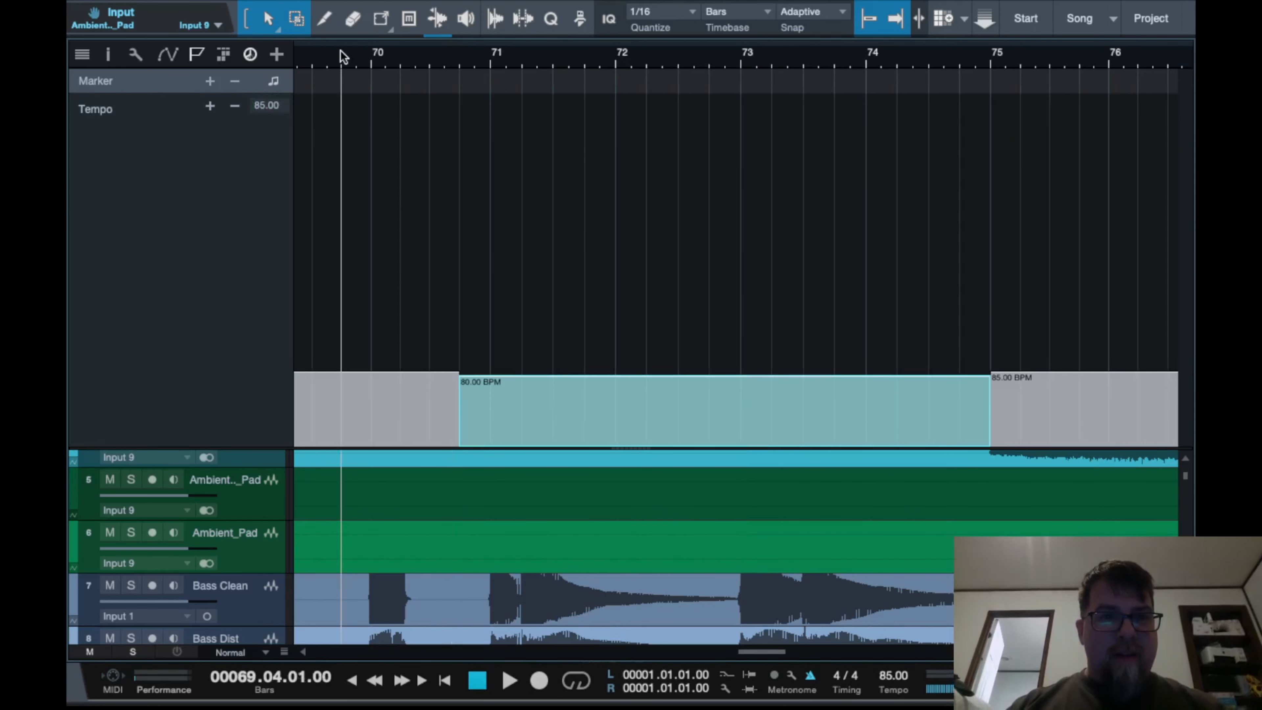
pyautogui.press('space')
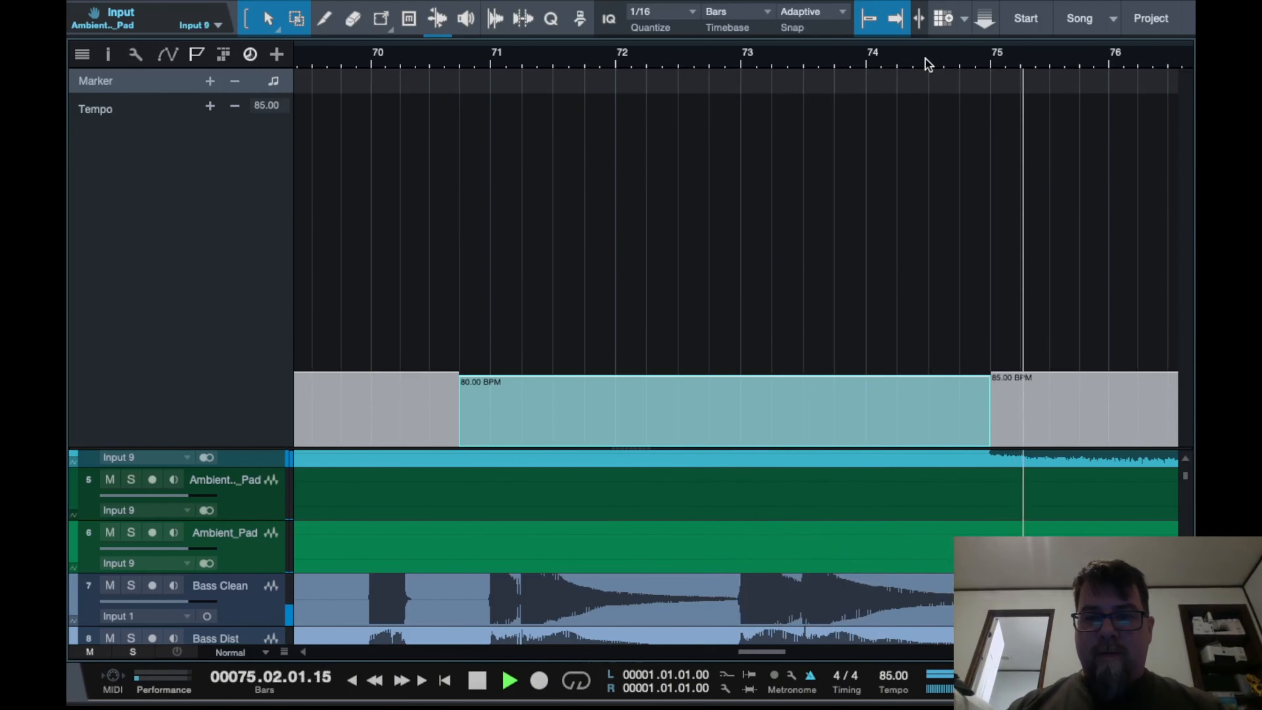
pyautogui.press('space')
# Zoom out across the whole song and inspect the tempo segments around bars 71 to 75
pyautogui.press('w')
pyautogui.press('w')
pyautogui.press('w')
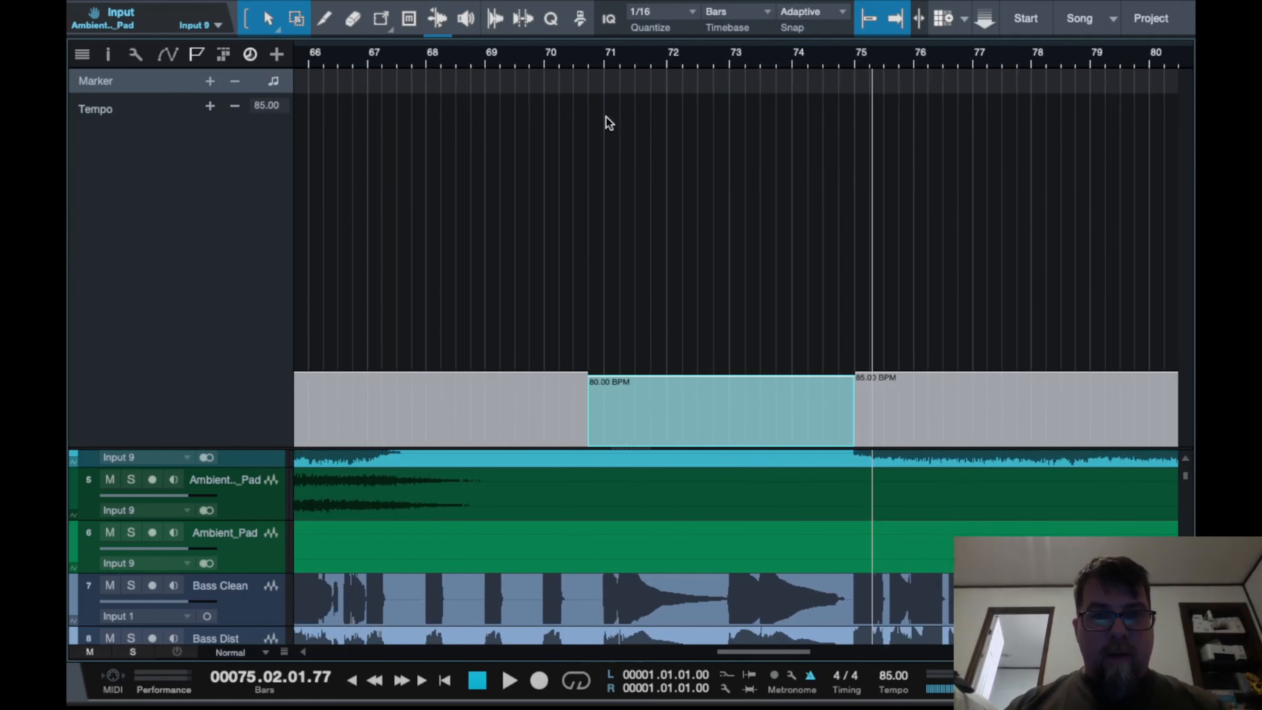
pyautogui.press('e')
pyautogui.press('e')
pyautogui.press('e')
pyautogui.hscroll(-3, 607, 119)
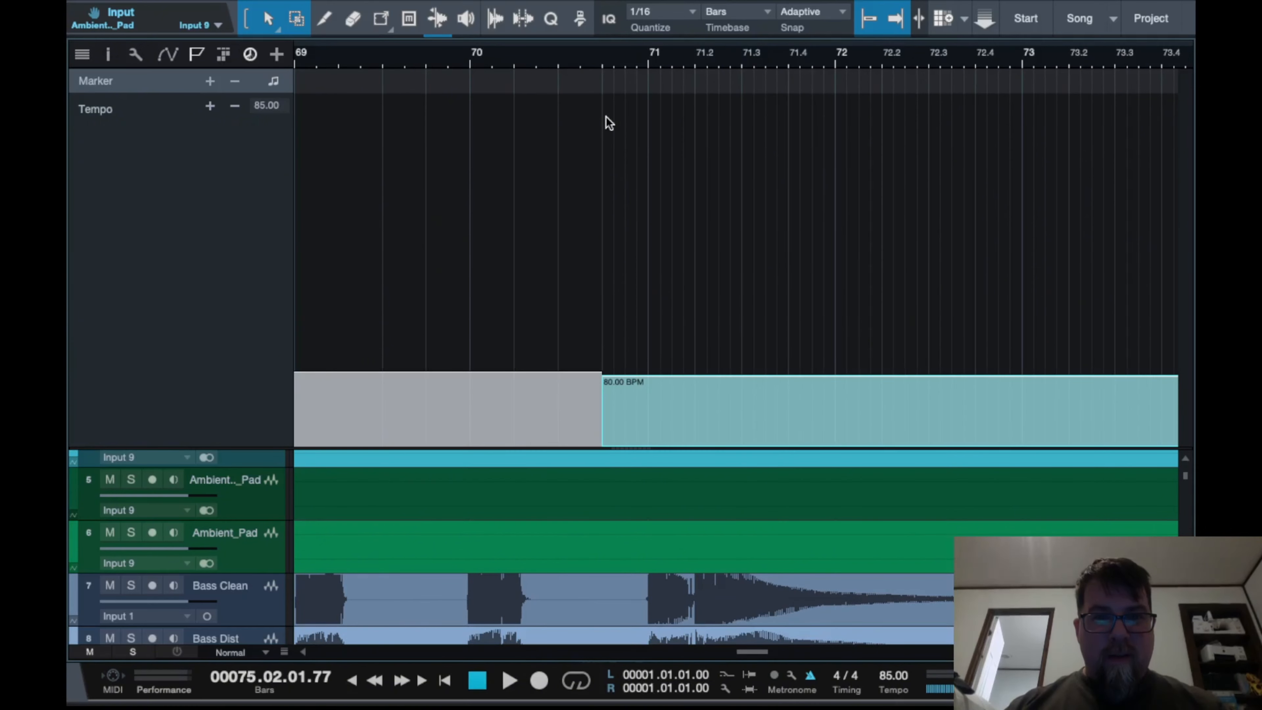
pyautogui.hscroll(-2, 583, 61)
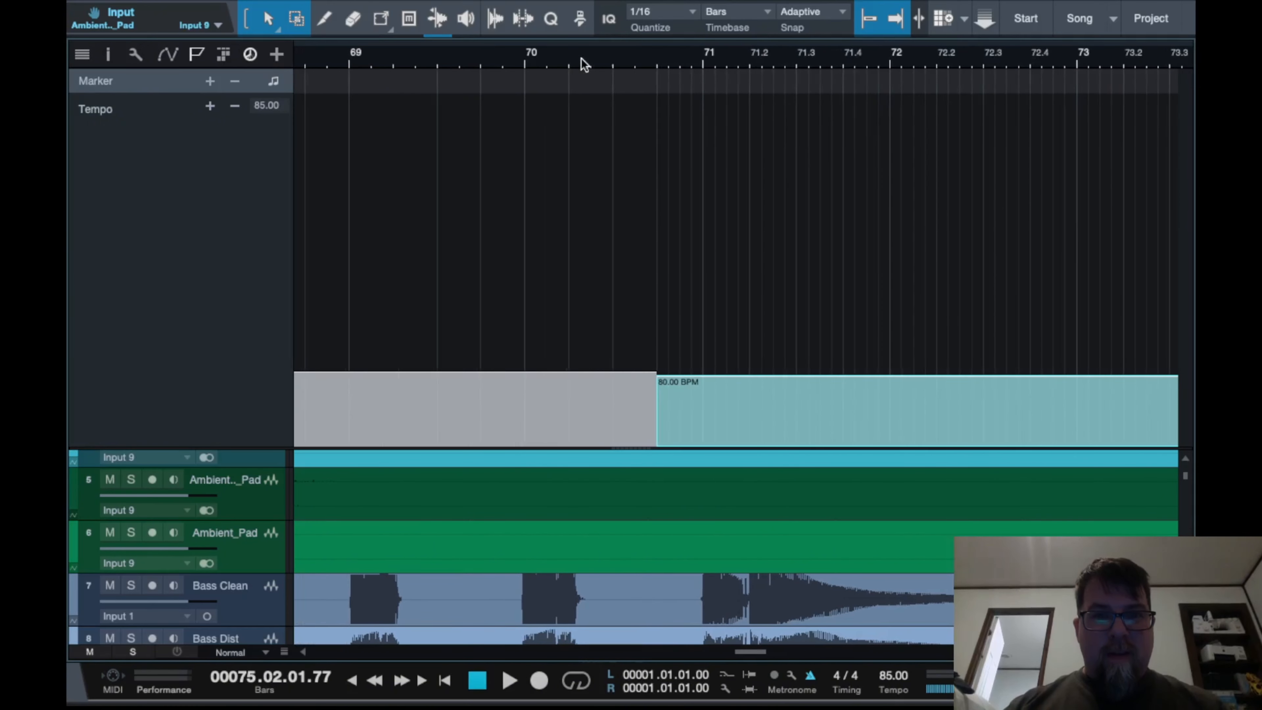
pyautogui.click(473, 62)
pyautogui.click(483, 54)
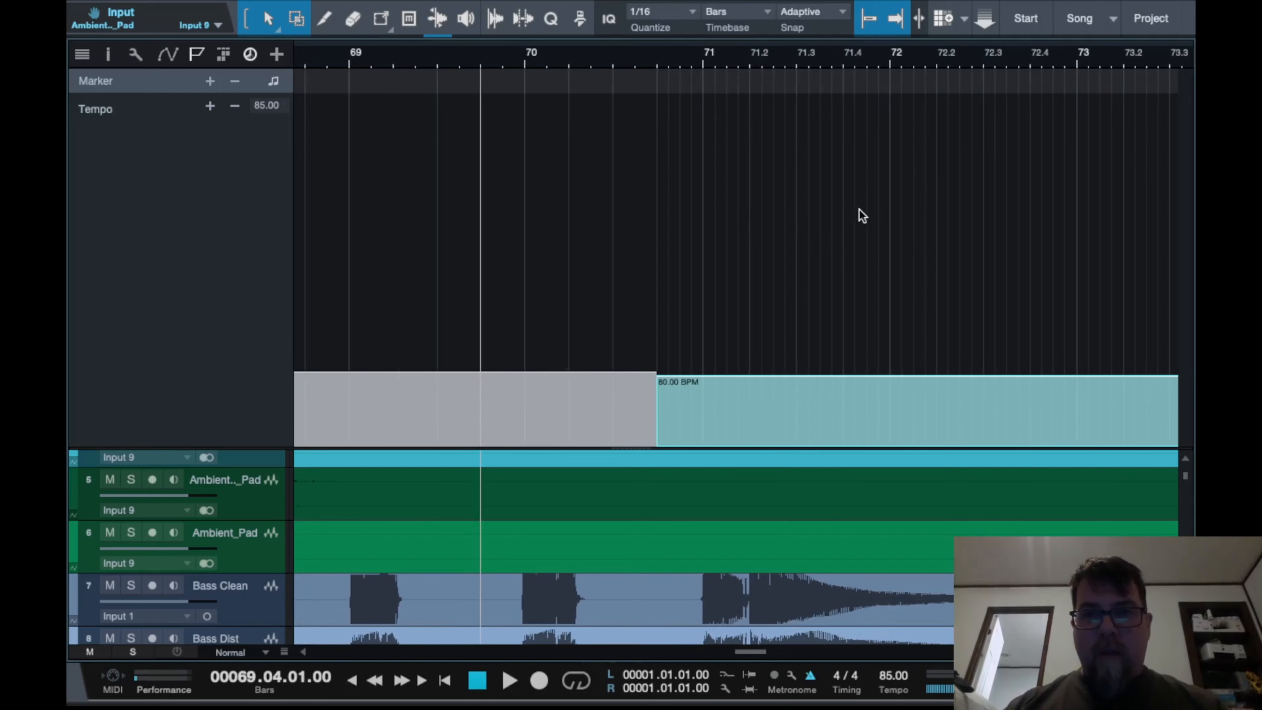
pyautogui.scroll(-3, 860, 211)
pyautogui.hscroll(3, 858, 211)
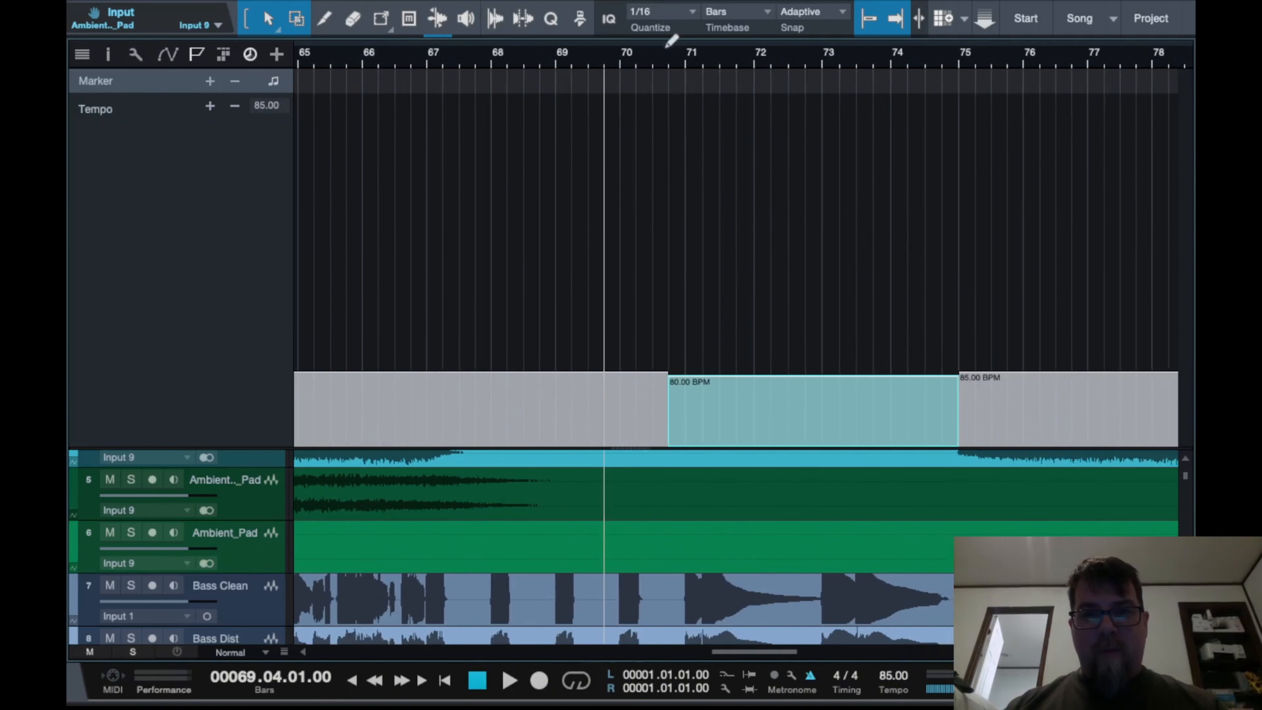
pyautogui.click(671, 58)
pyautogui.scroll(-5, 899, 313)
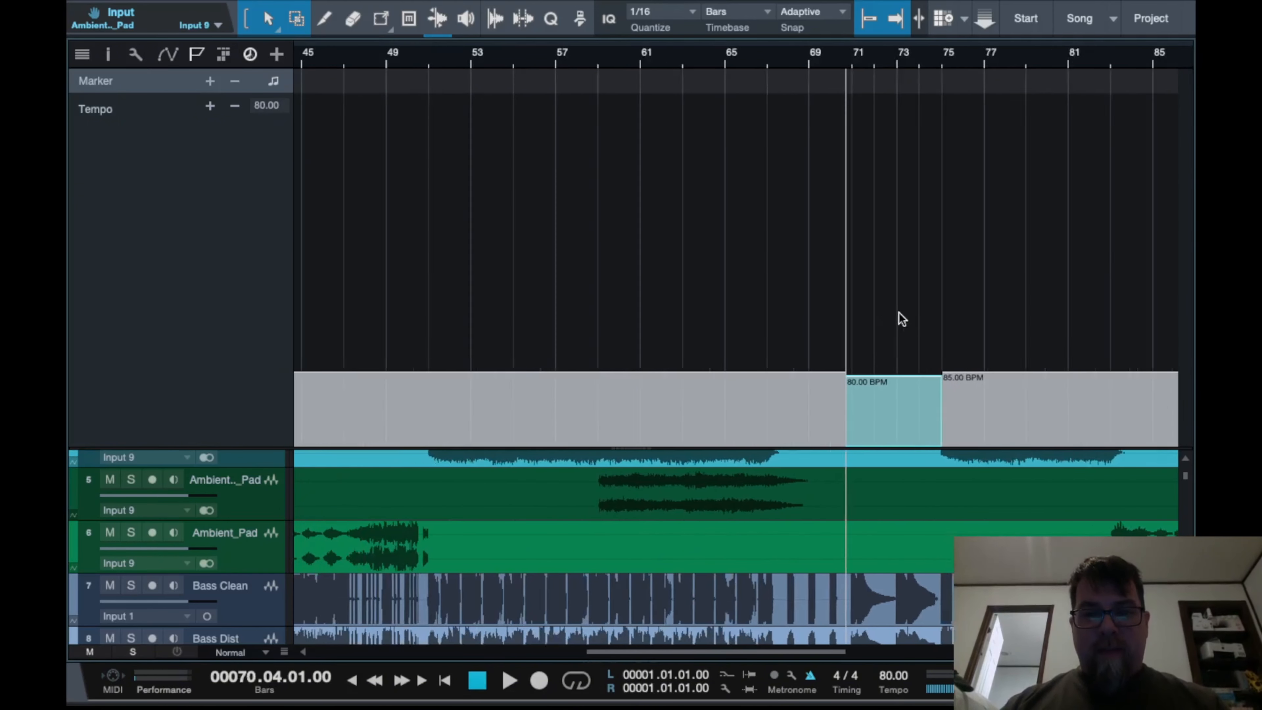
pyautogui.scroll(-5, 900, 312)
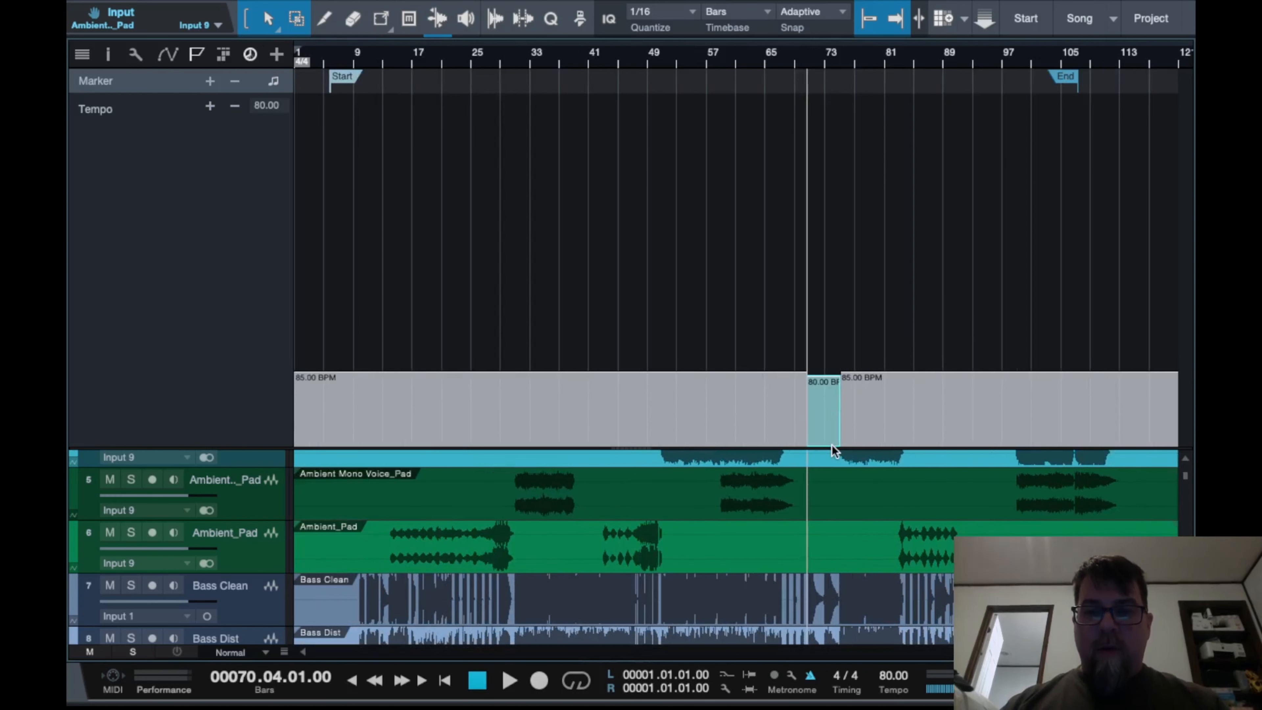
pyautogui.moveTo(830, 413); pyautogui.dragTo(832, 406)
pyautogui.click(872, 443)
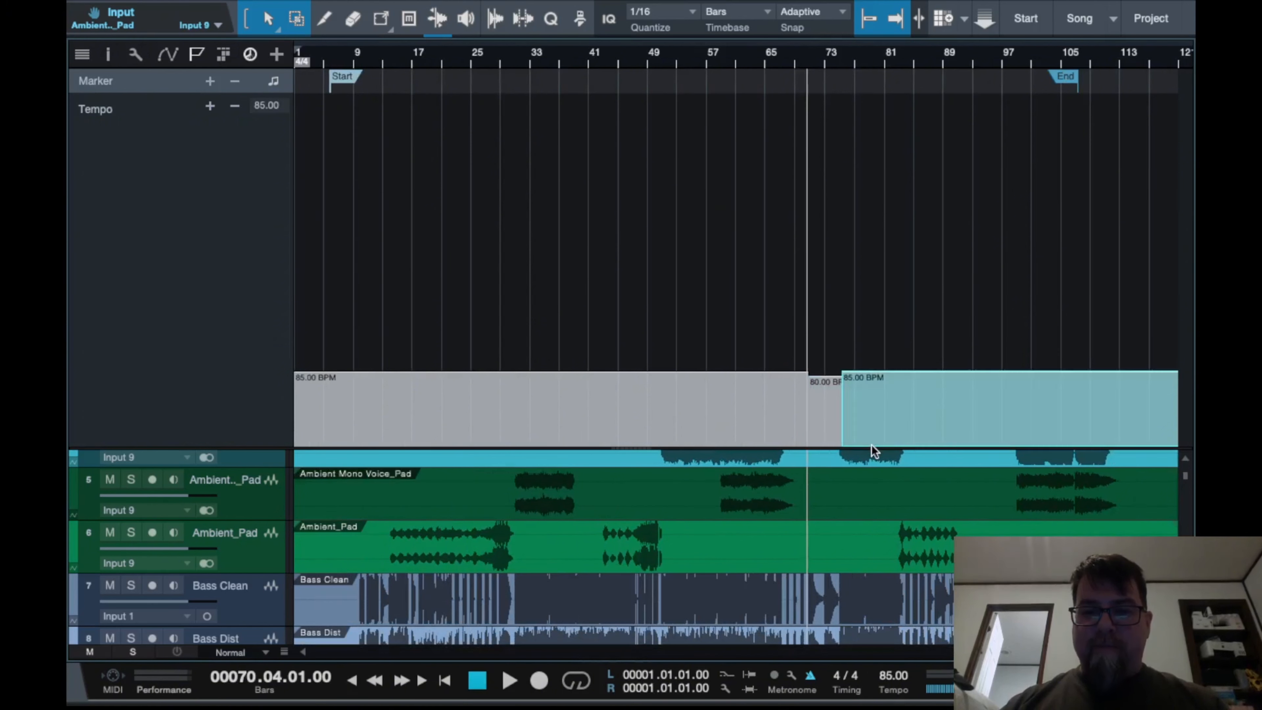